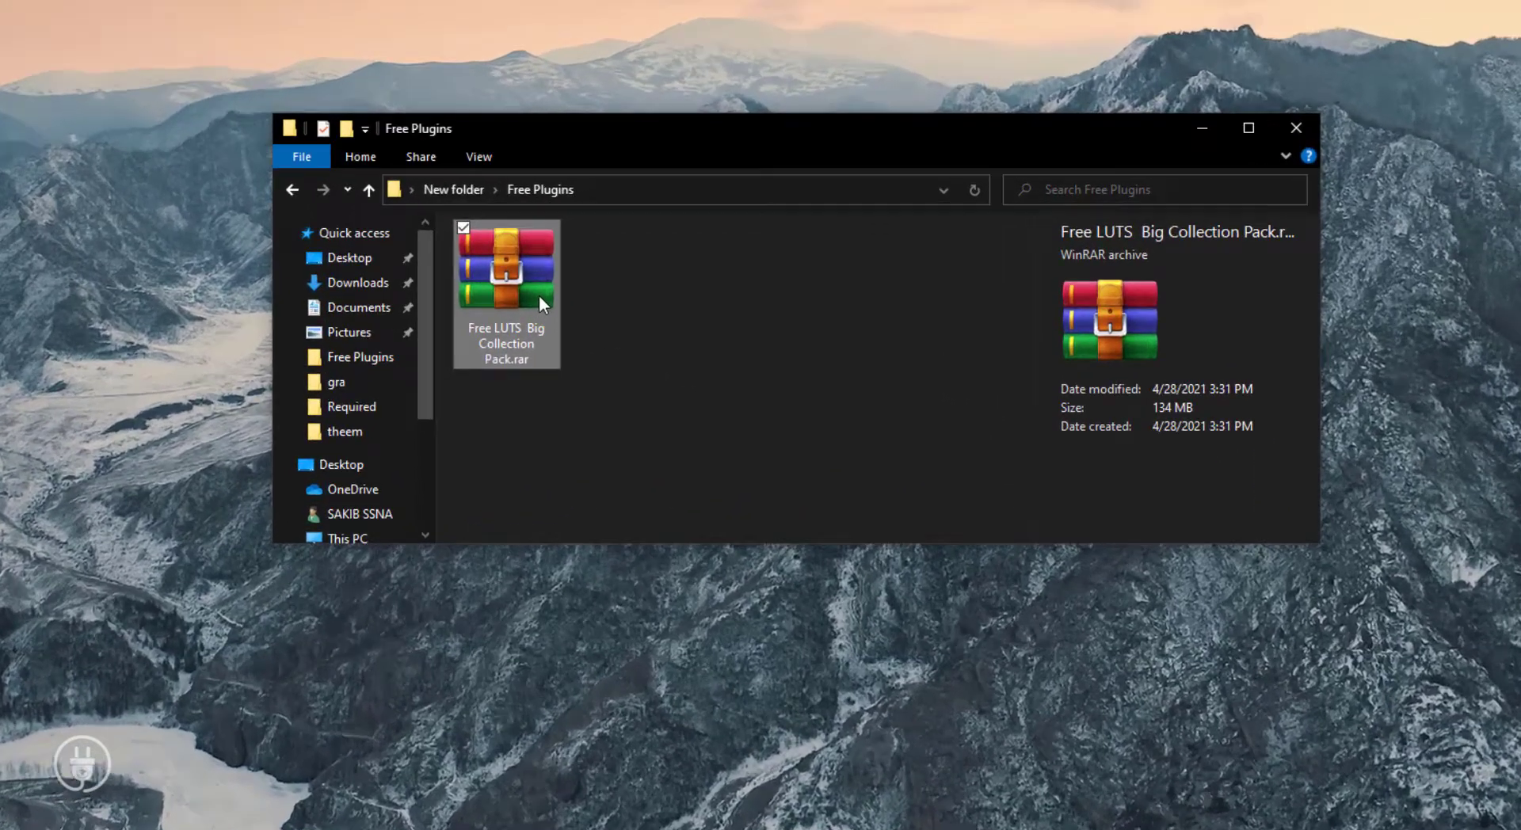
- Extract the LUT .rar here and confirm Free Pro LUTS Big Pack holds 515 .cube files
right_click(527, 381)
left_click(623, 357)
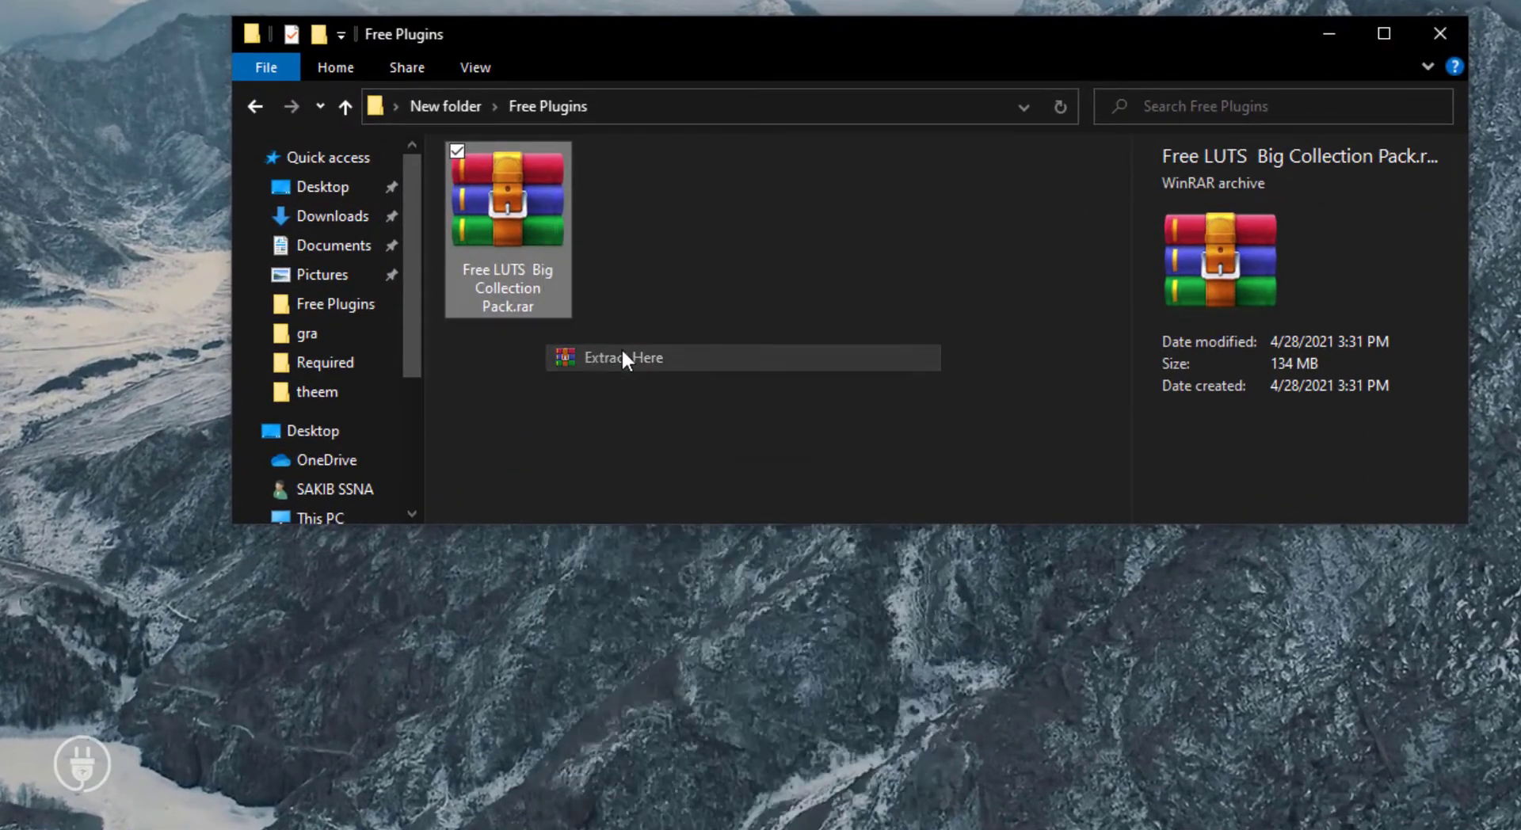
left_click(539, 241)
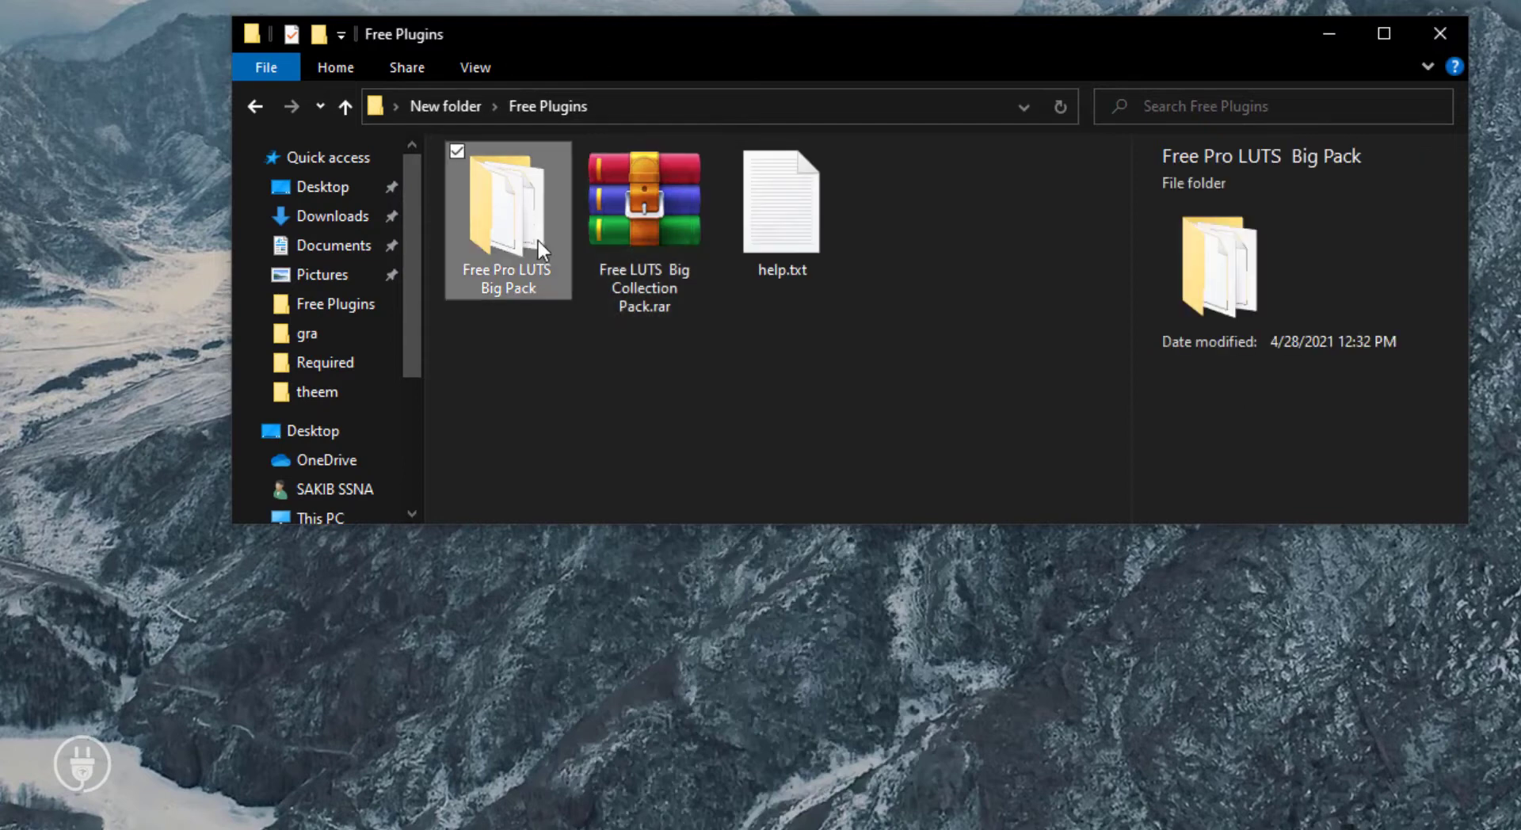
double_click(539, 241)
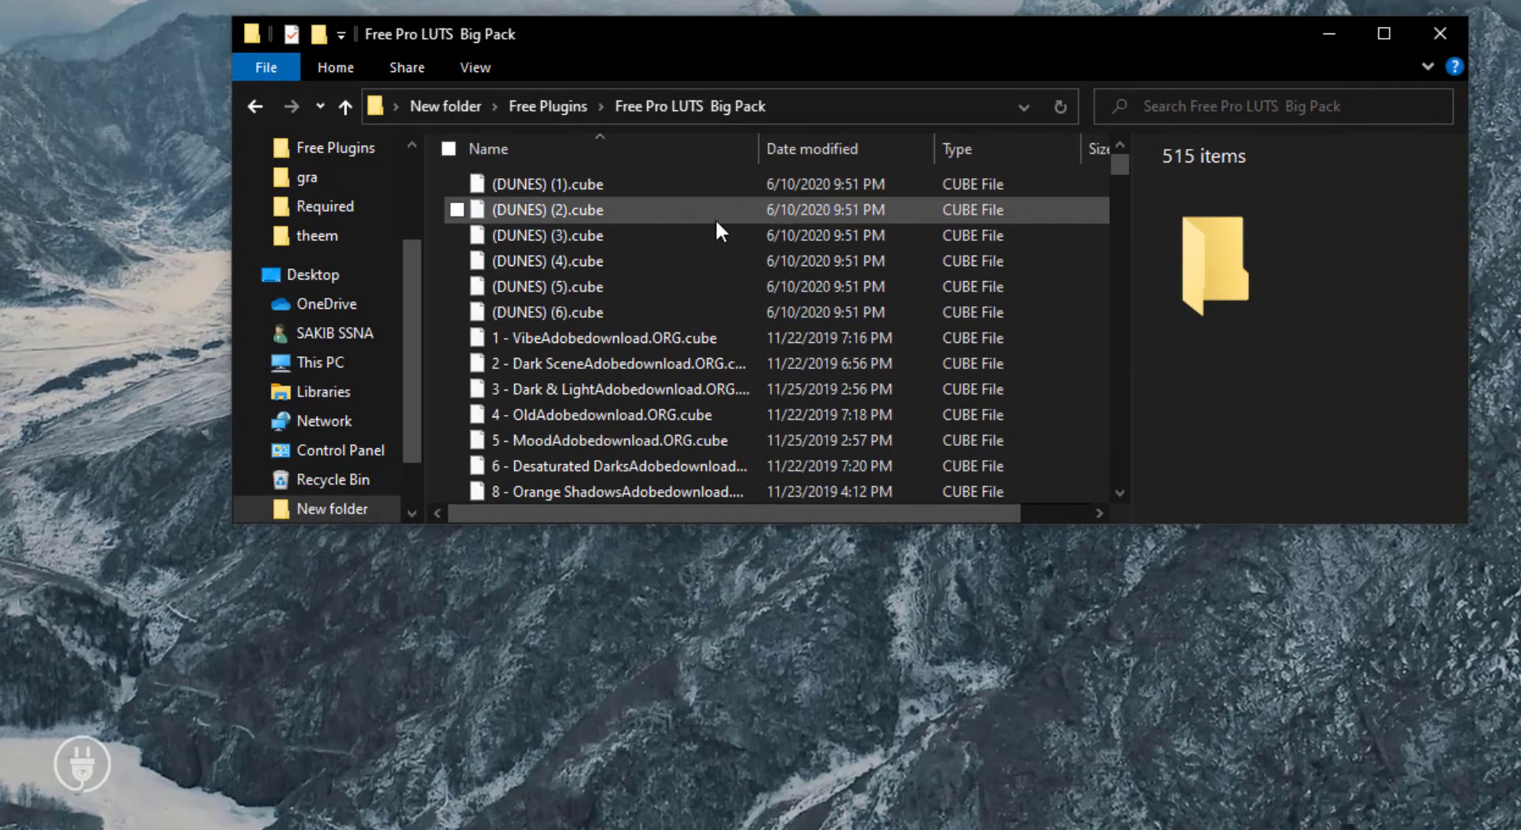
key("ctrl+a")
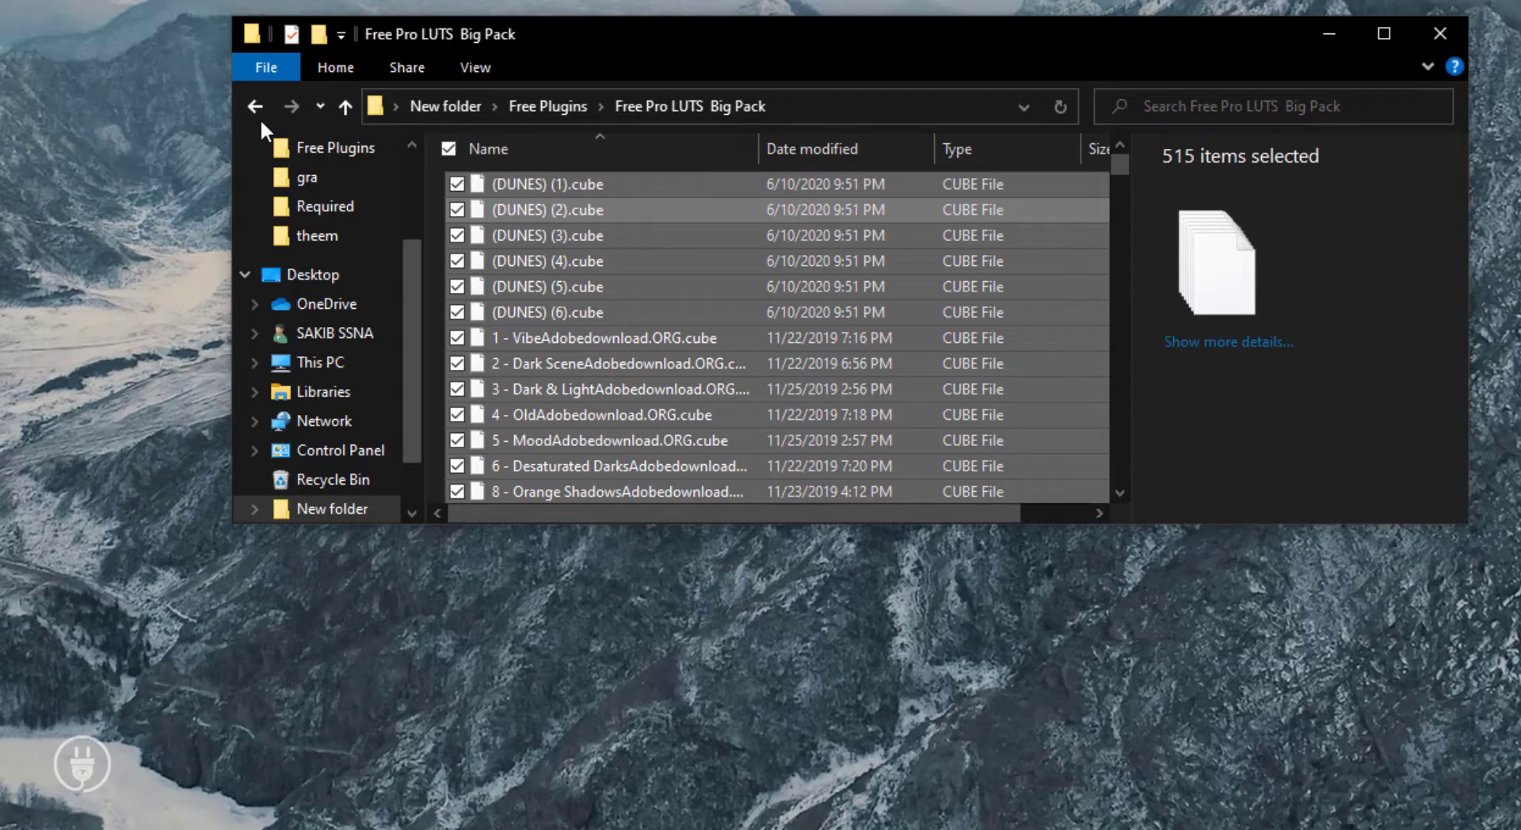
left_click(254, 106)
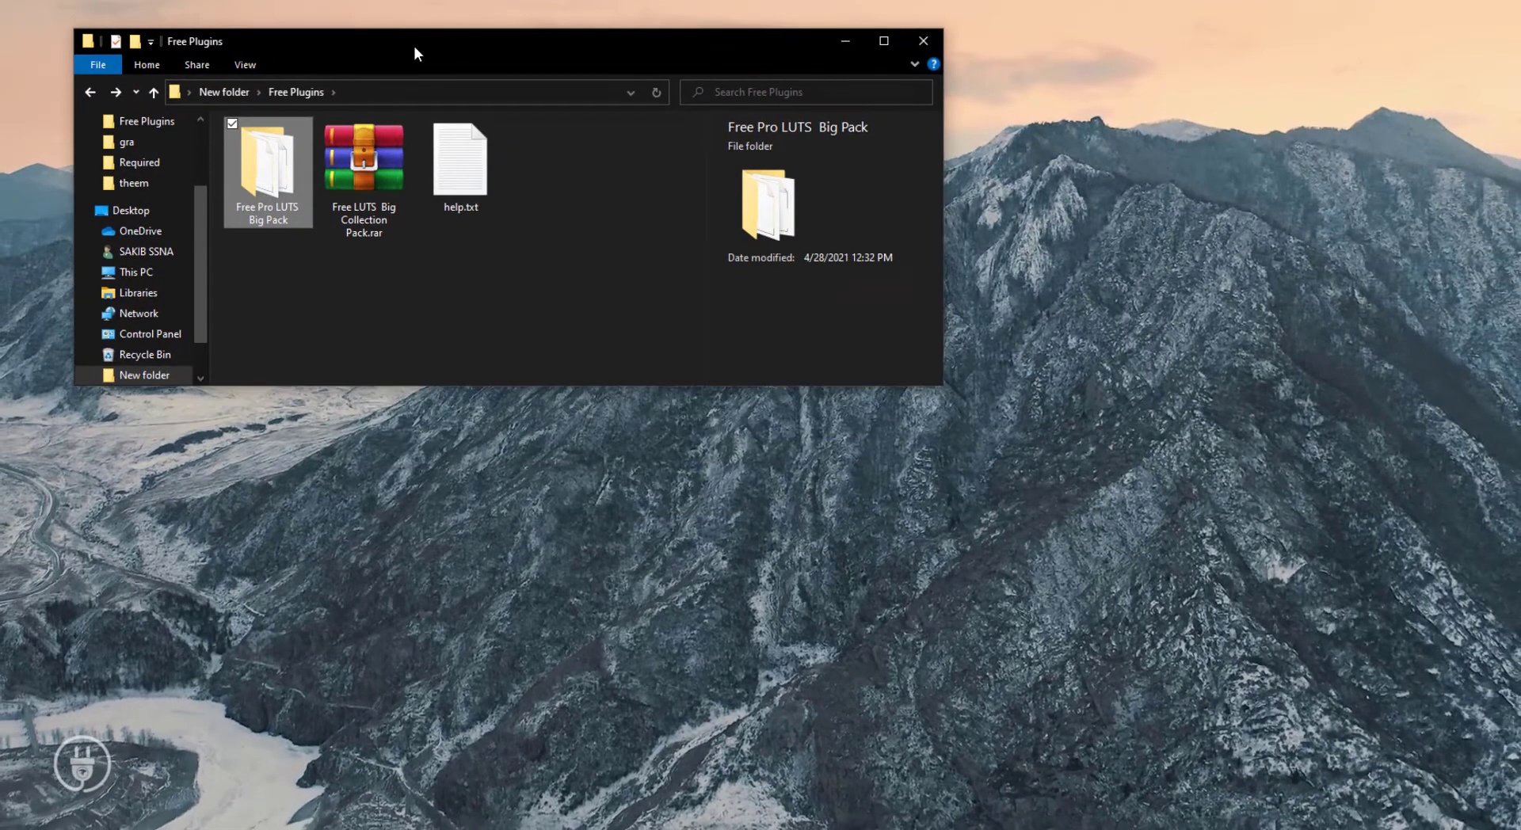
- Open a second Explorer window and browse to C:\Program Files
key("ctrl+n")
left_click_drag(420, 46, 916, 398)
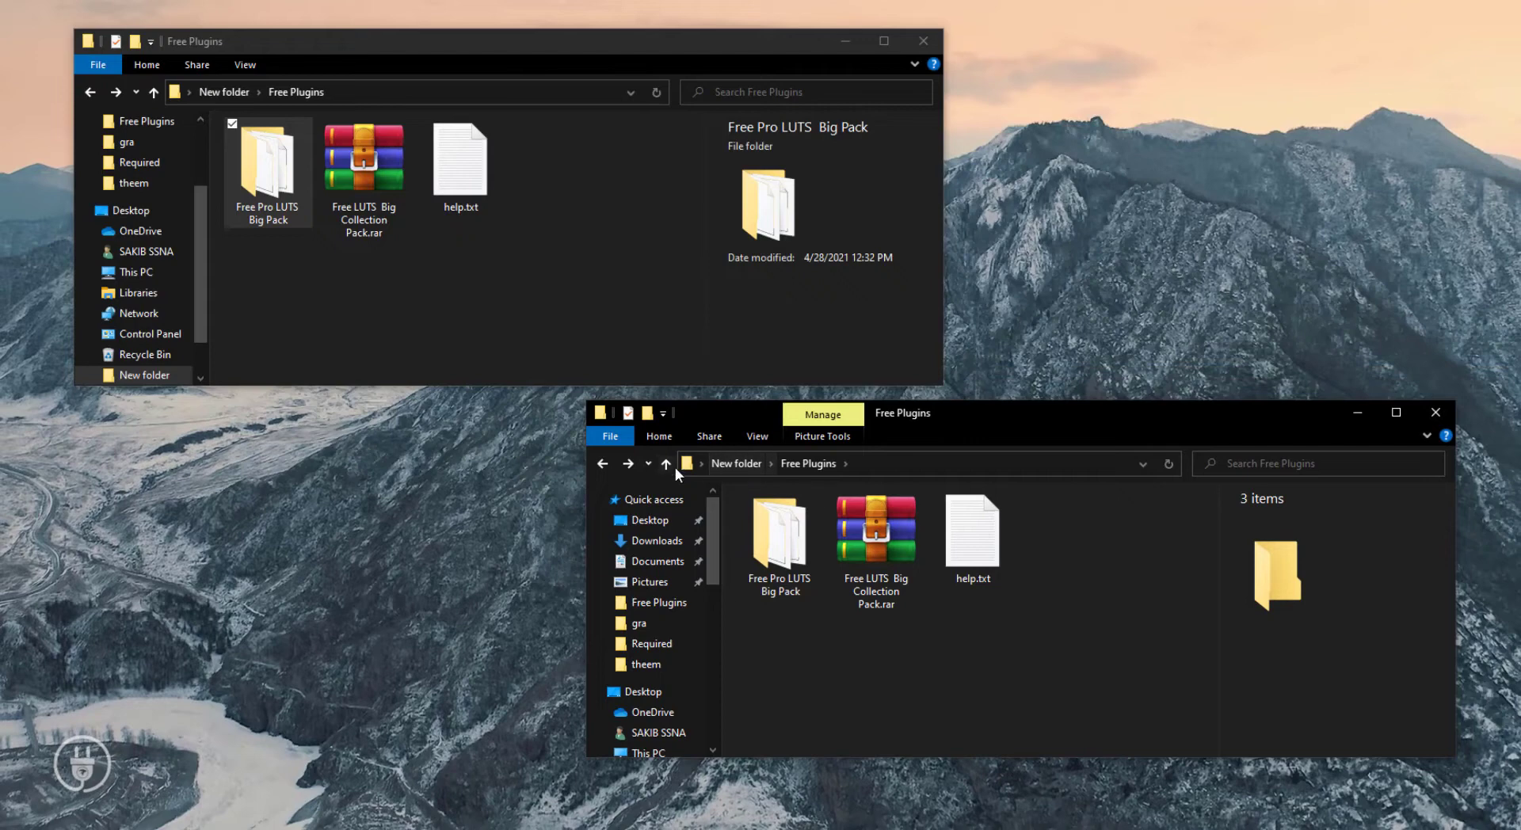
left_click(701, 465)
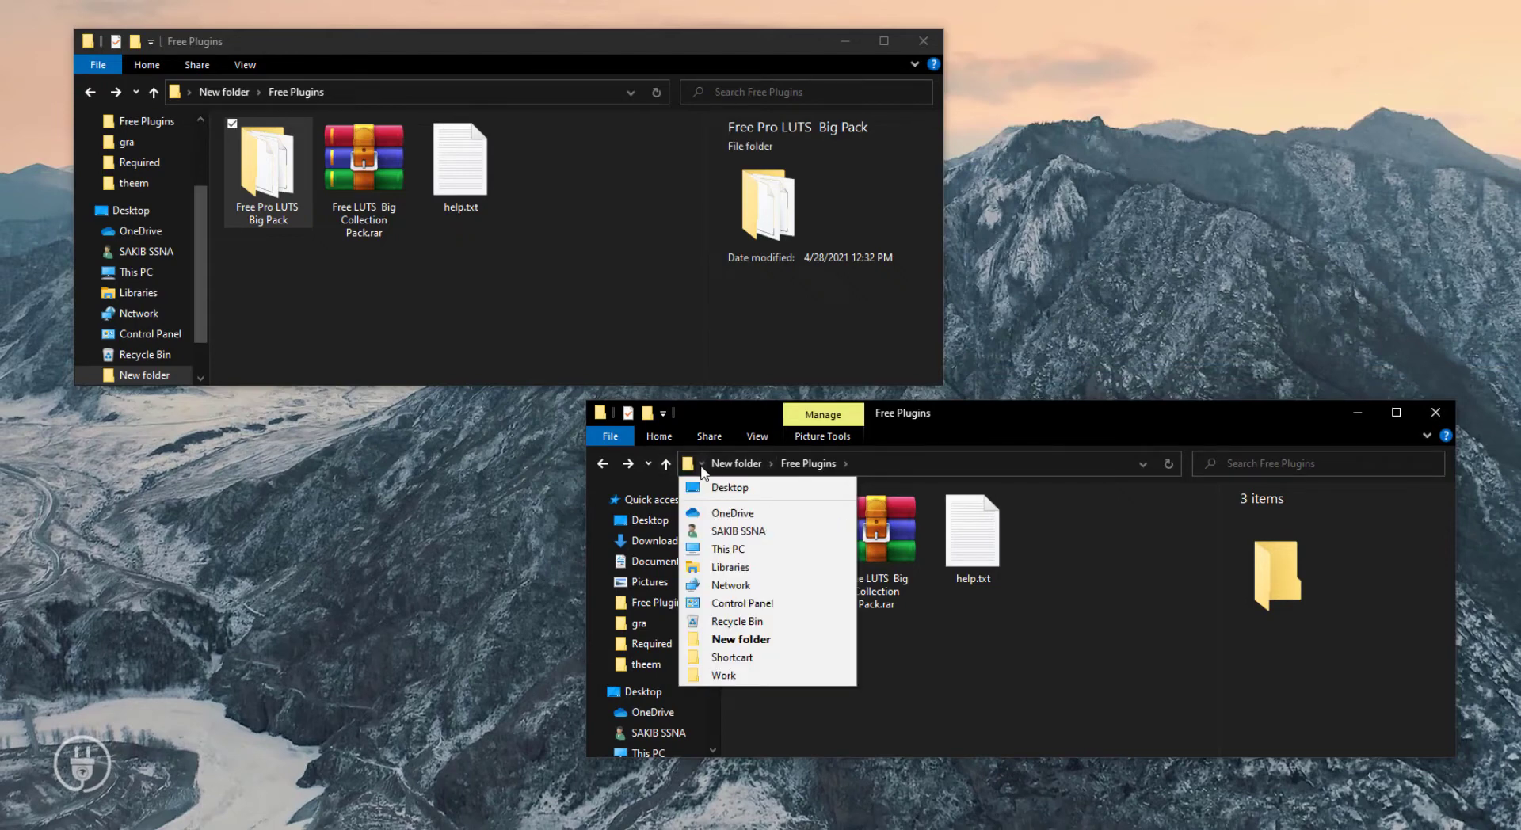
left_click(729, 550)
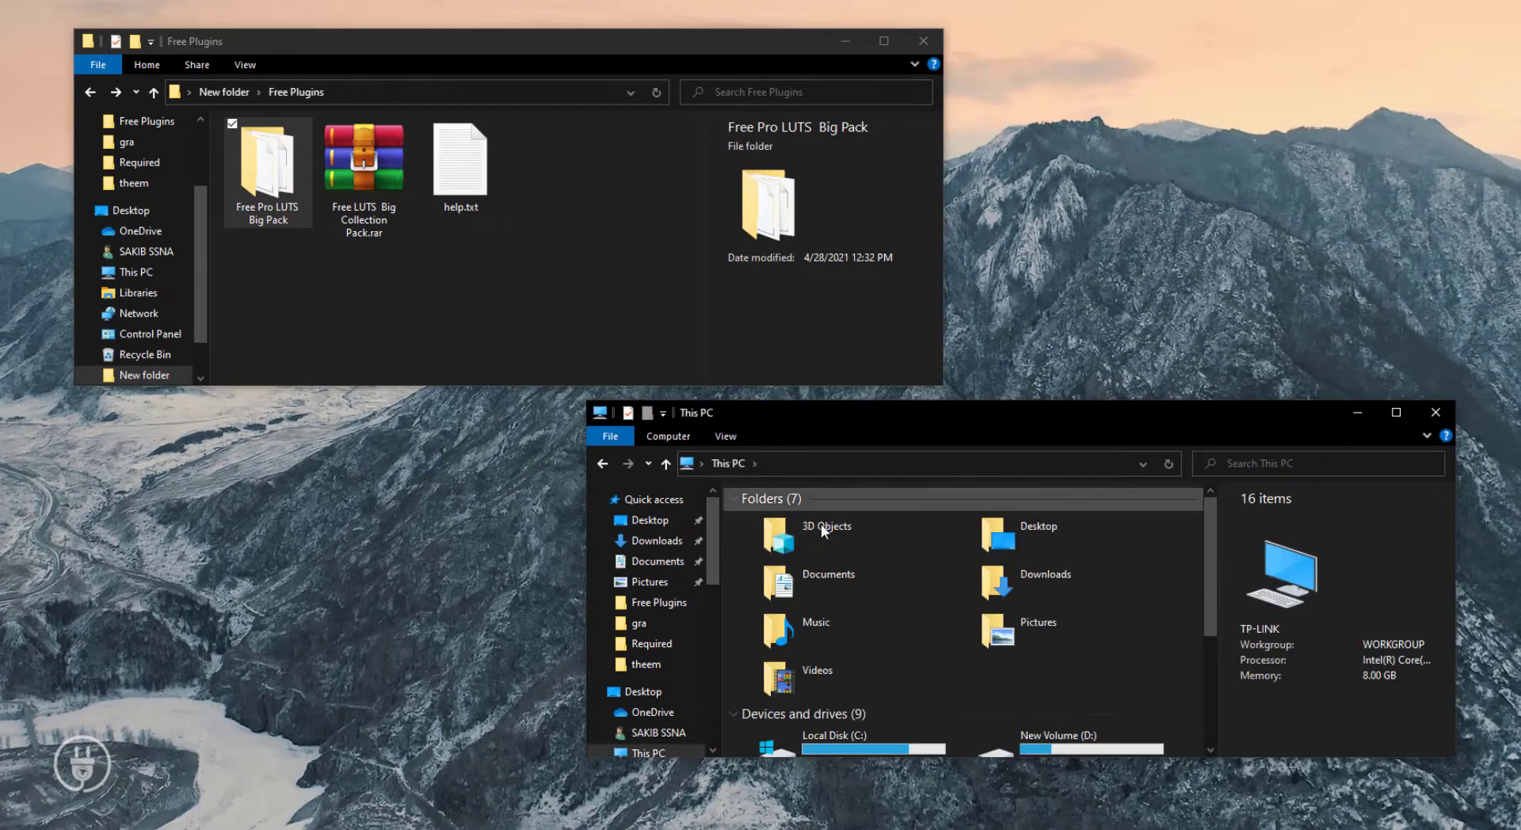
left_click(832, 741)
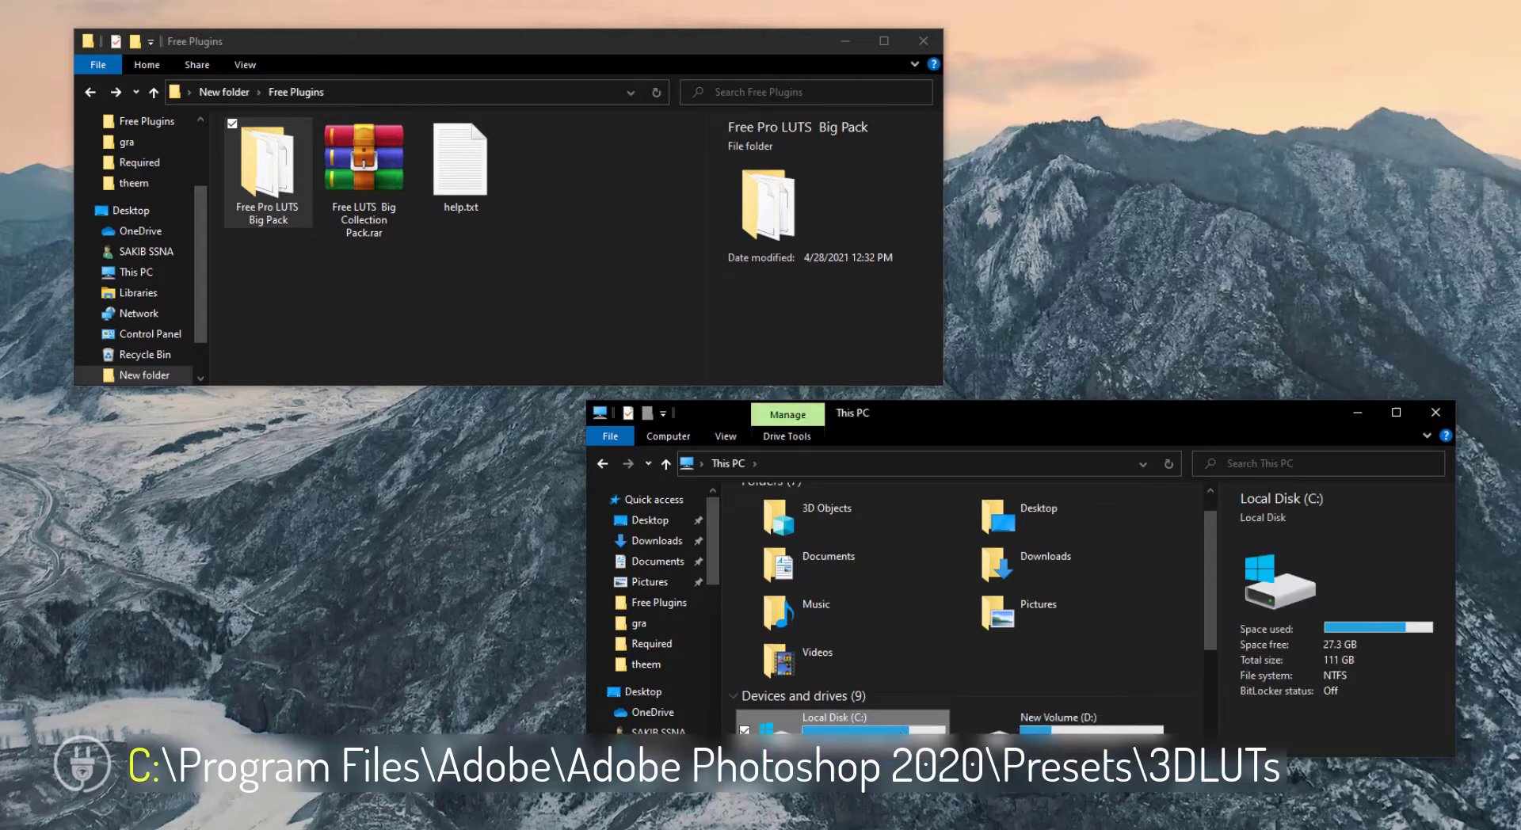
double_click(840, 722)
left_click(804, 574)
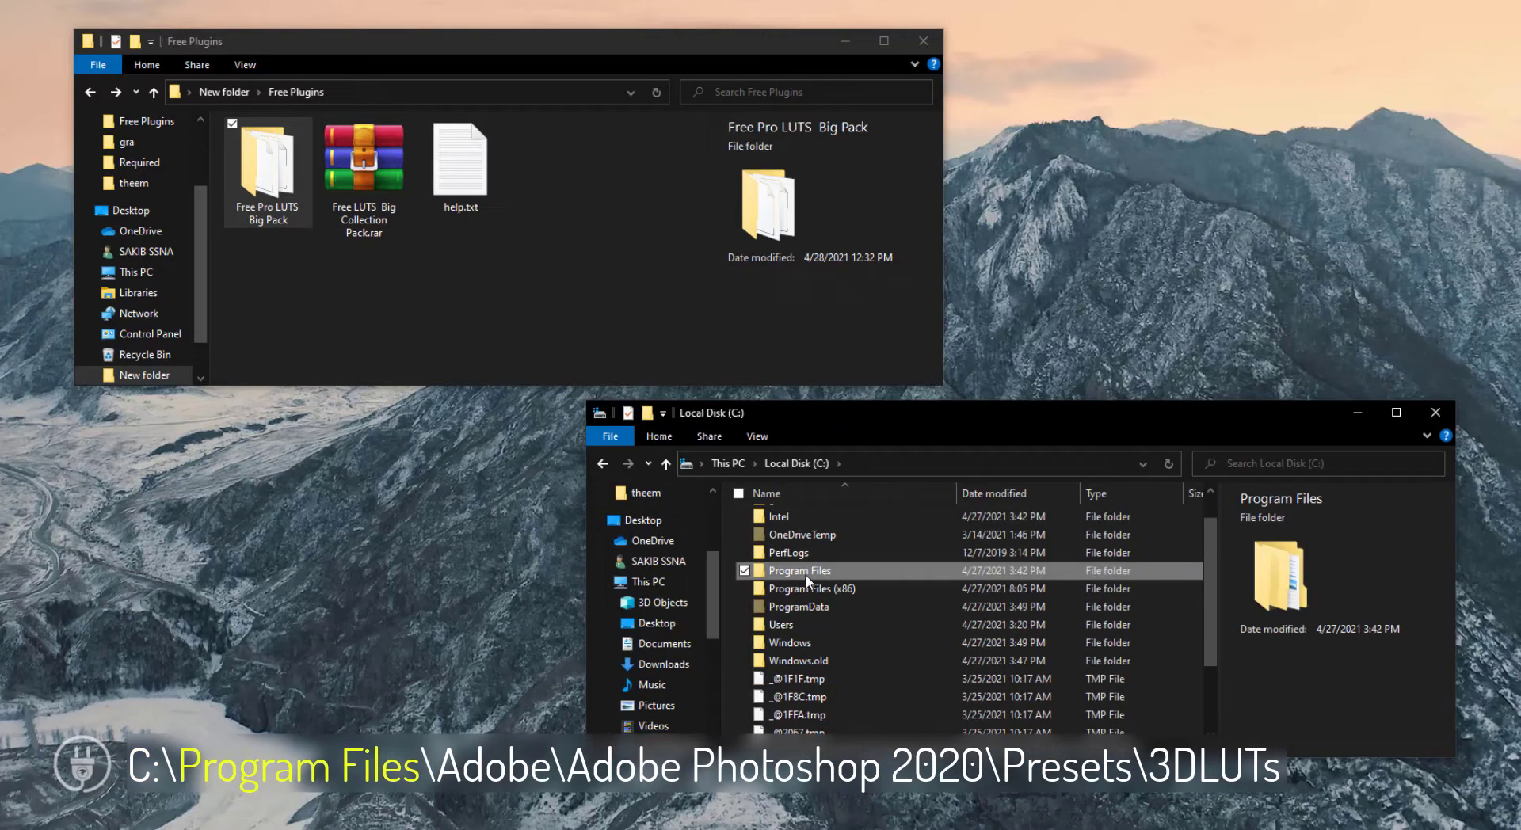
double_click(806, 574)
- Navigate into Adobe\Adobe Photoshop 2021\Presets\3DLUTs and enlarge that window
double_click(804, 520)
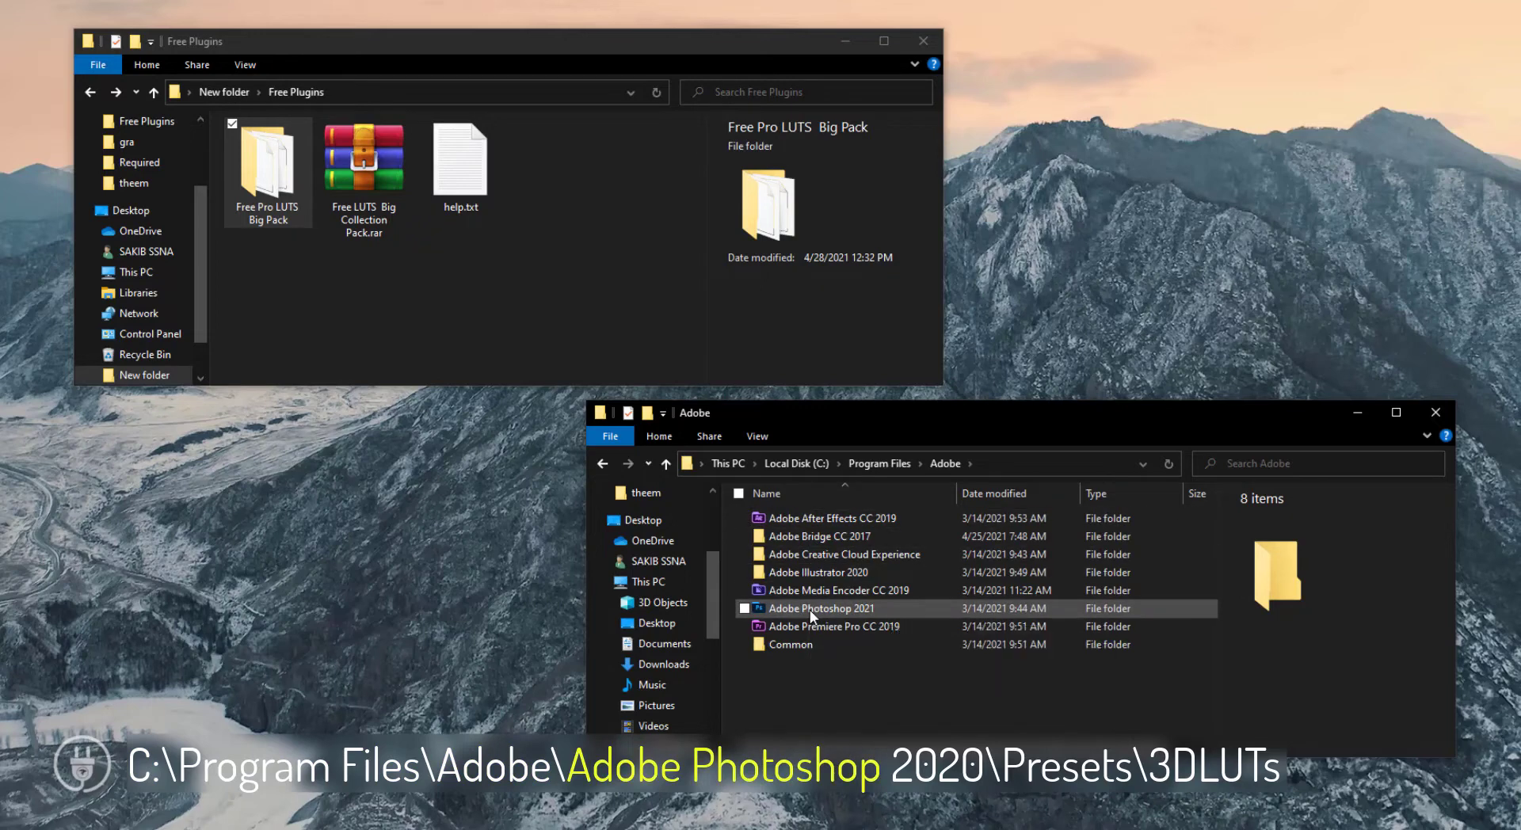
double_click(809, 610)
left_click(799, 610)
double_click(798, 613)
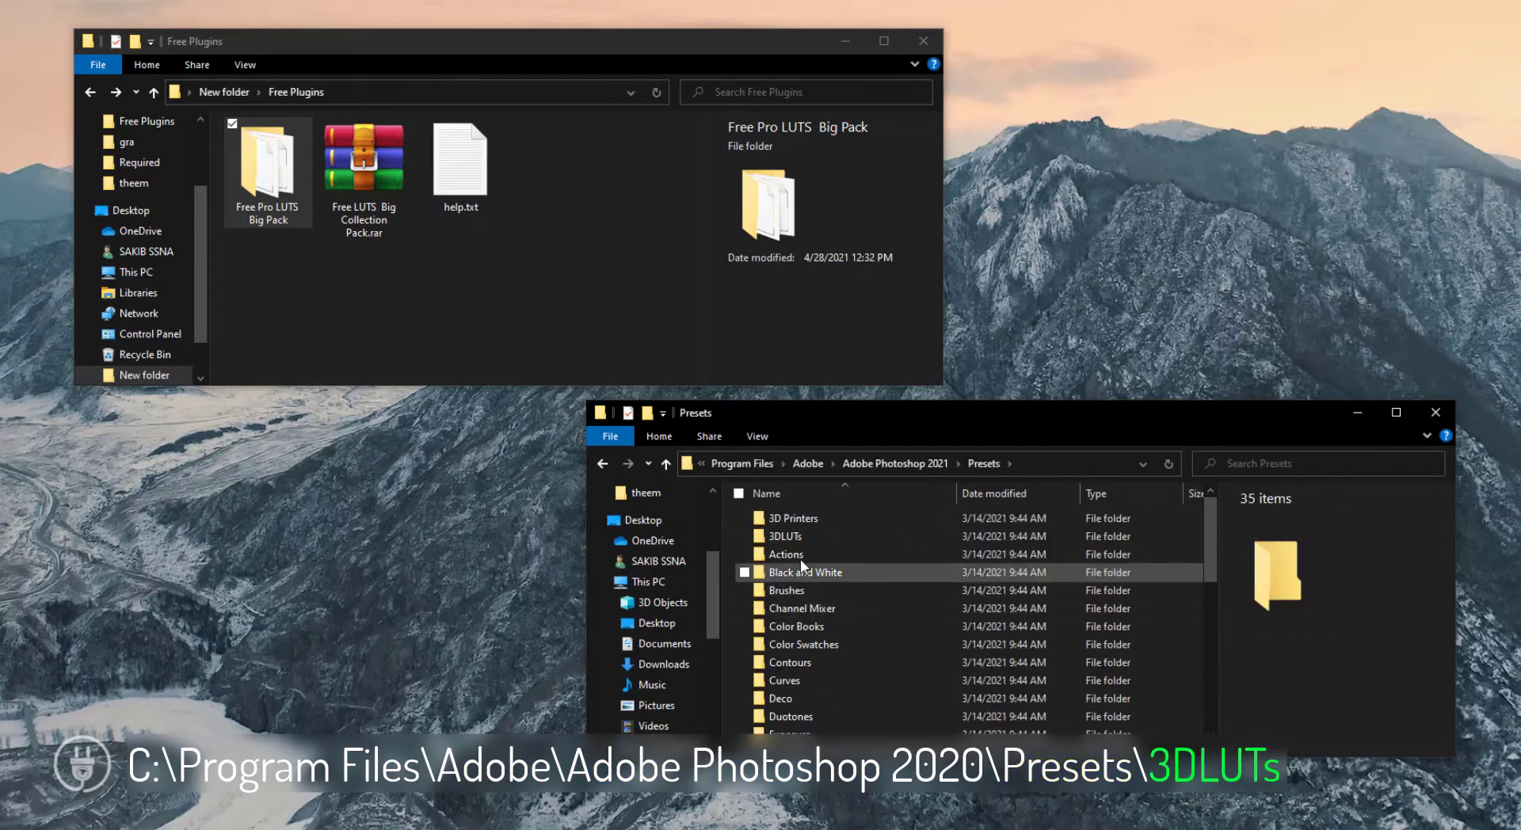
left_click(799, 535)
double_click(798, 535)
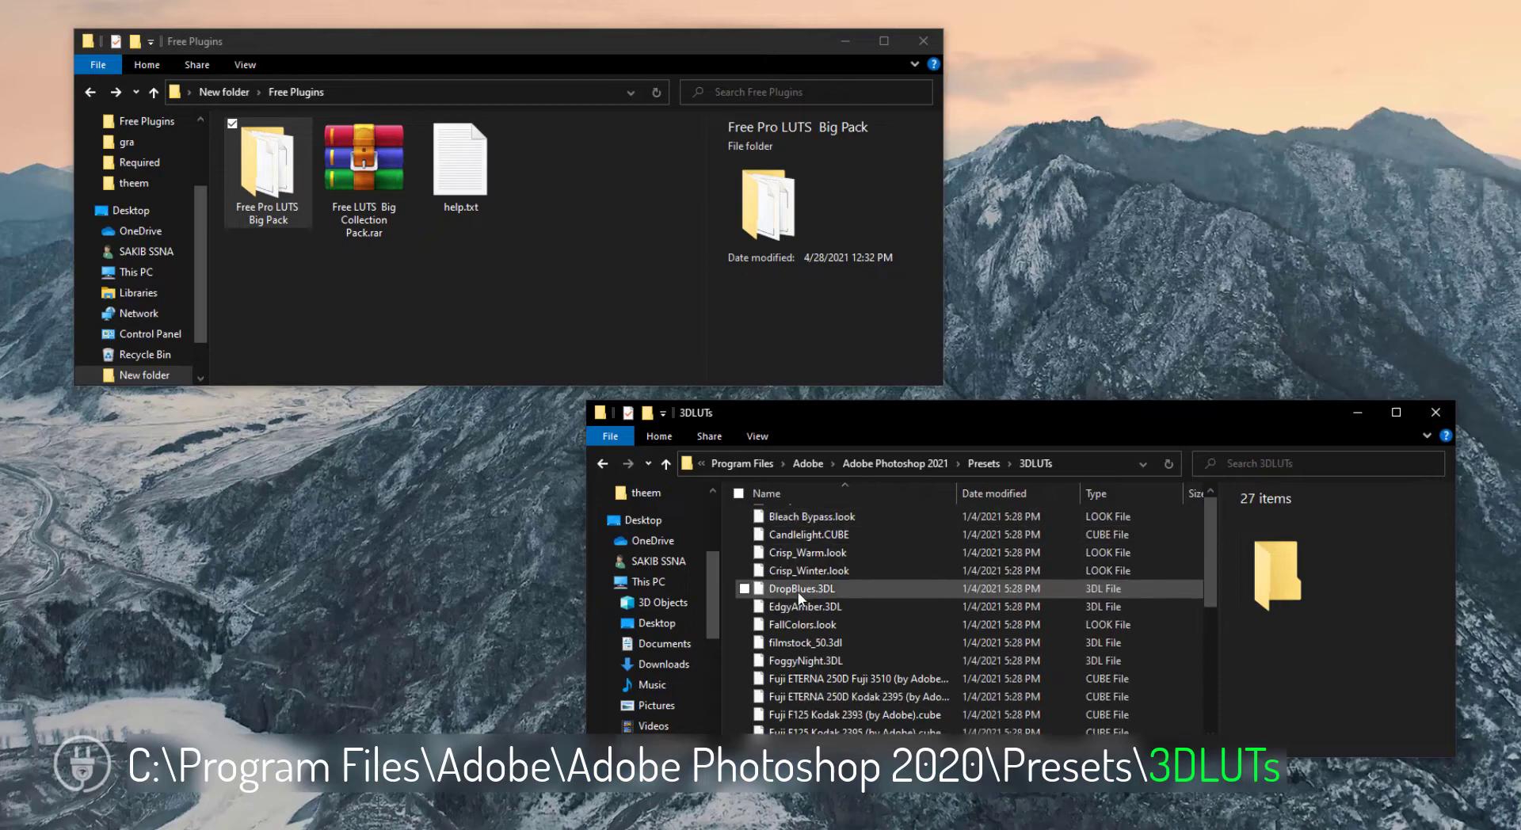
left_click_drag(934, 401, 934, 156)
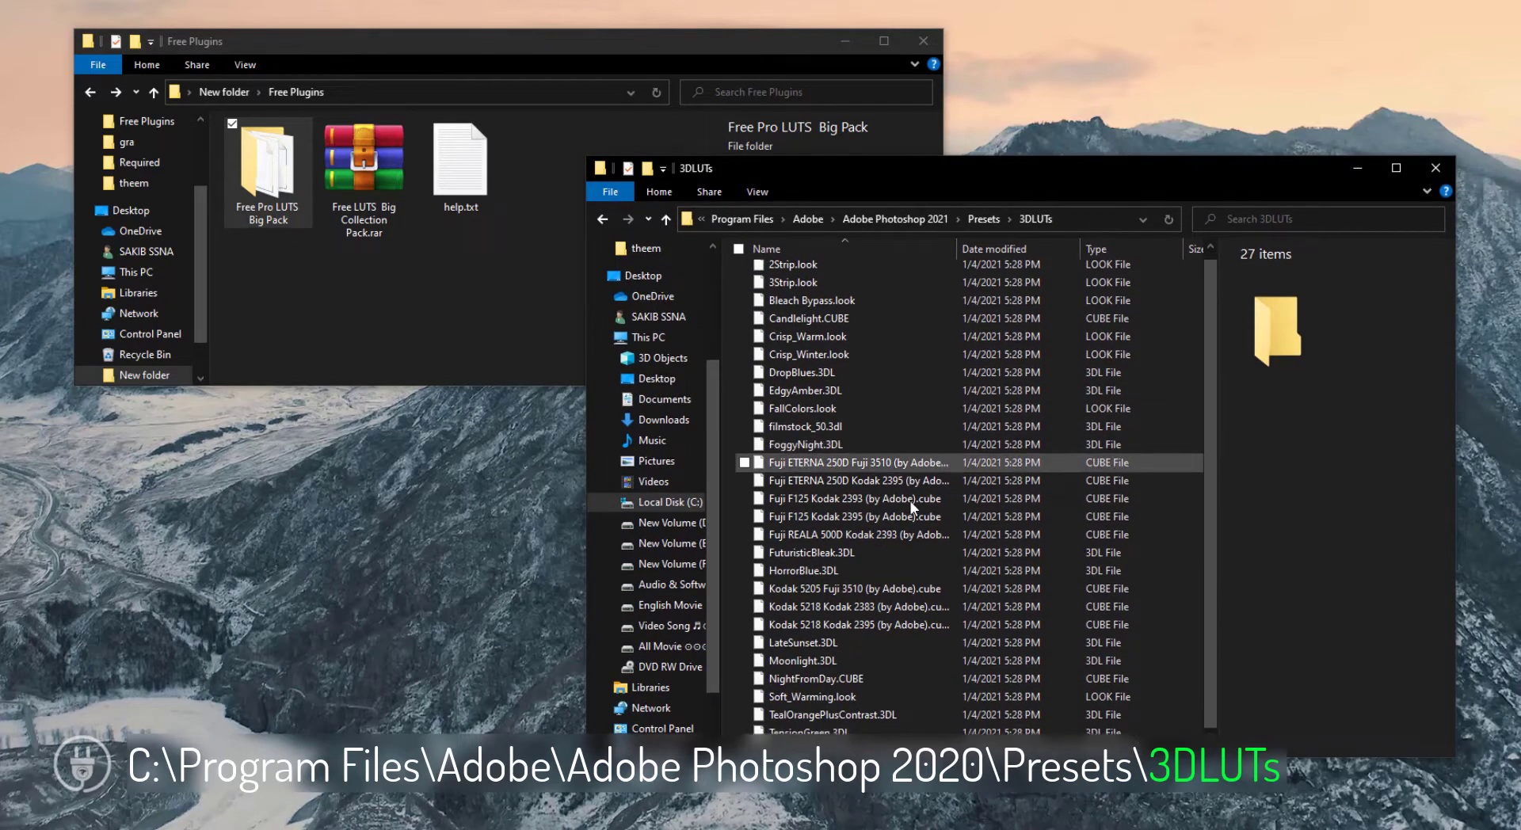
- Copy the Free Pro LUTS Big Pack folder into 3DLUTs, granting permission to continue
left_click(262, 209)
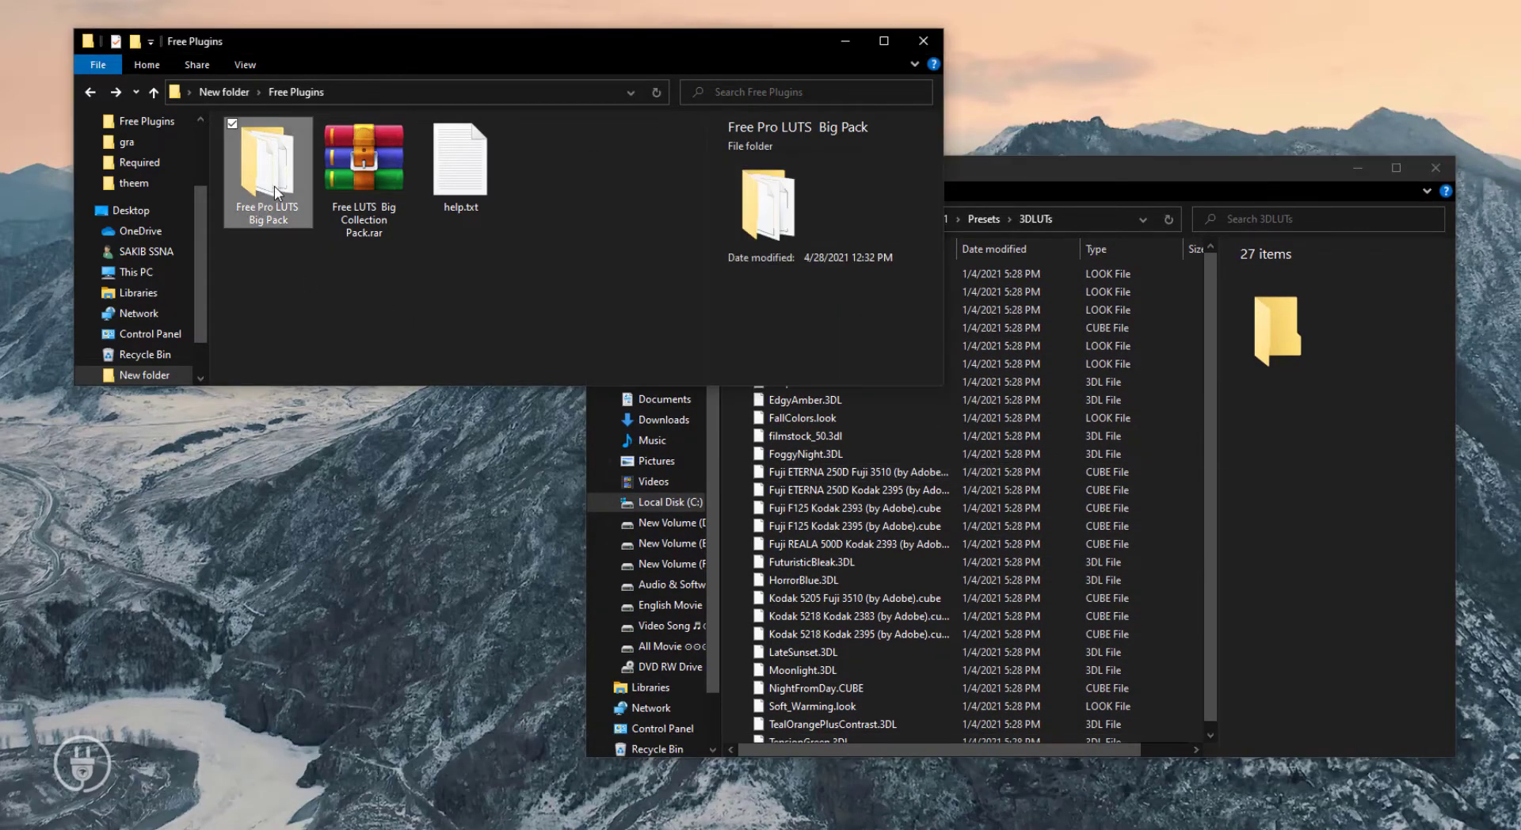
right_click(274, 187)
left_click(324, 529)
right_click(840, 432)
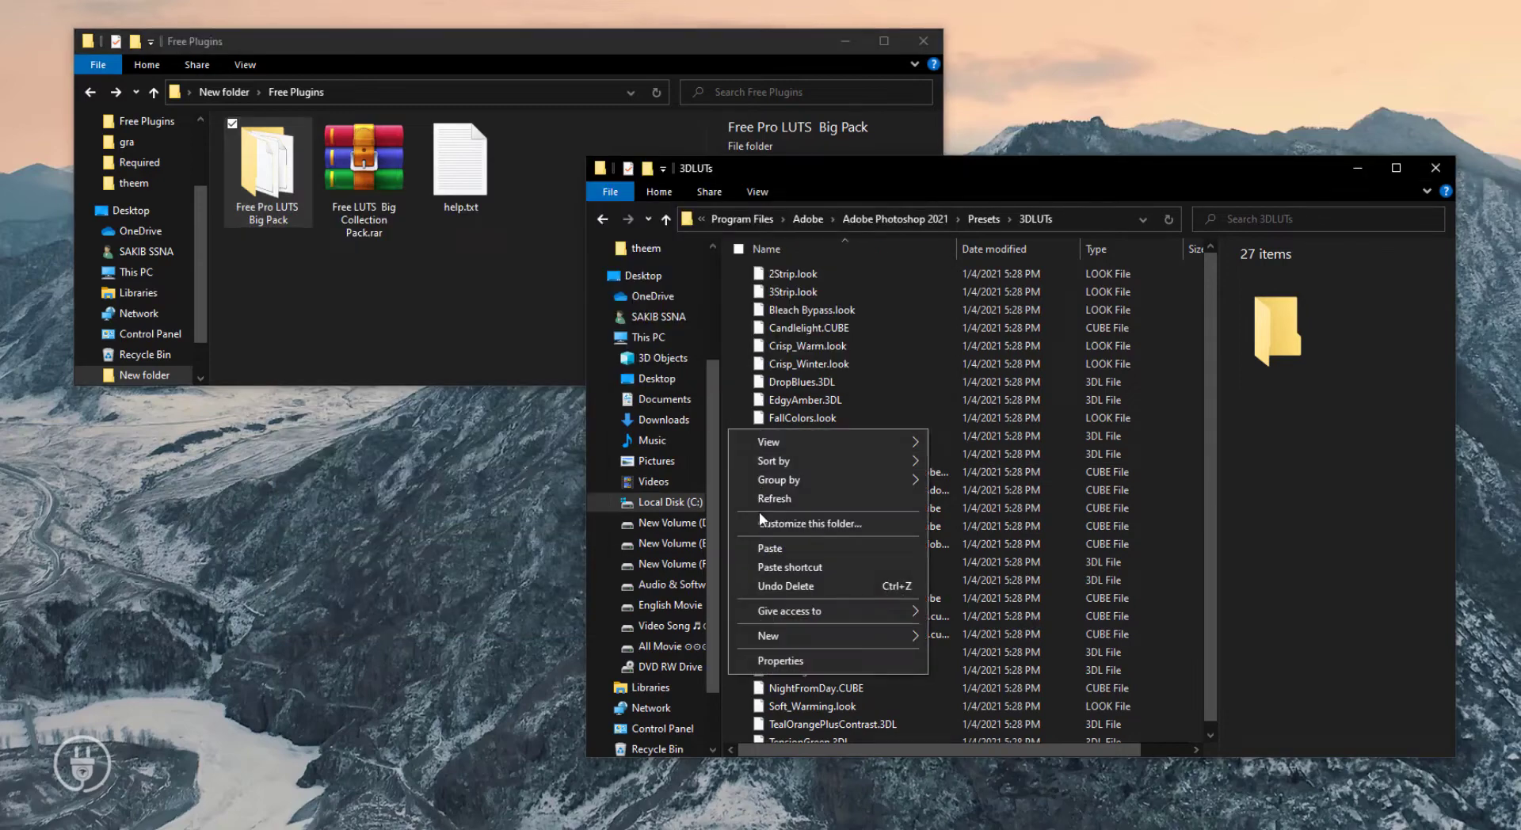
left_click(864, 547)
left_click(708, 276)
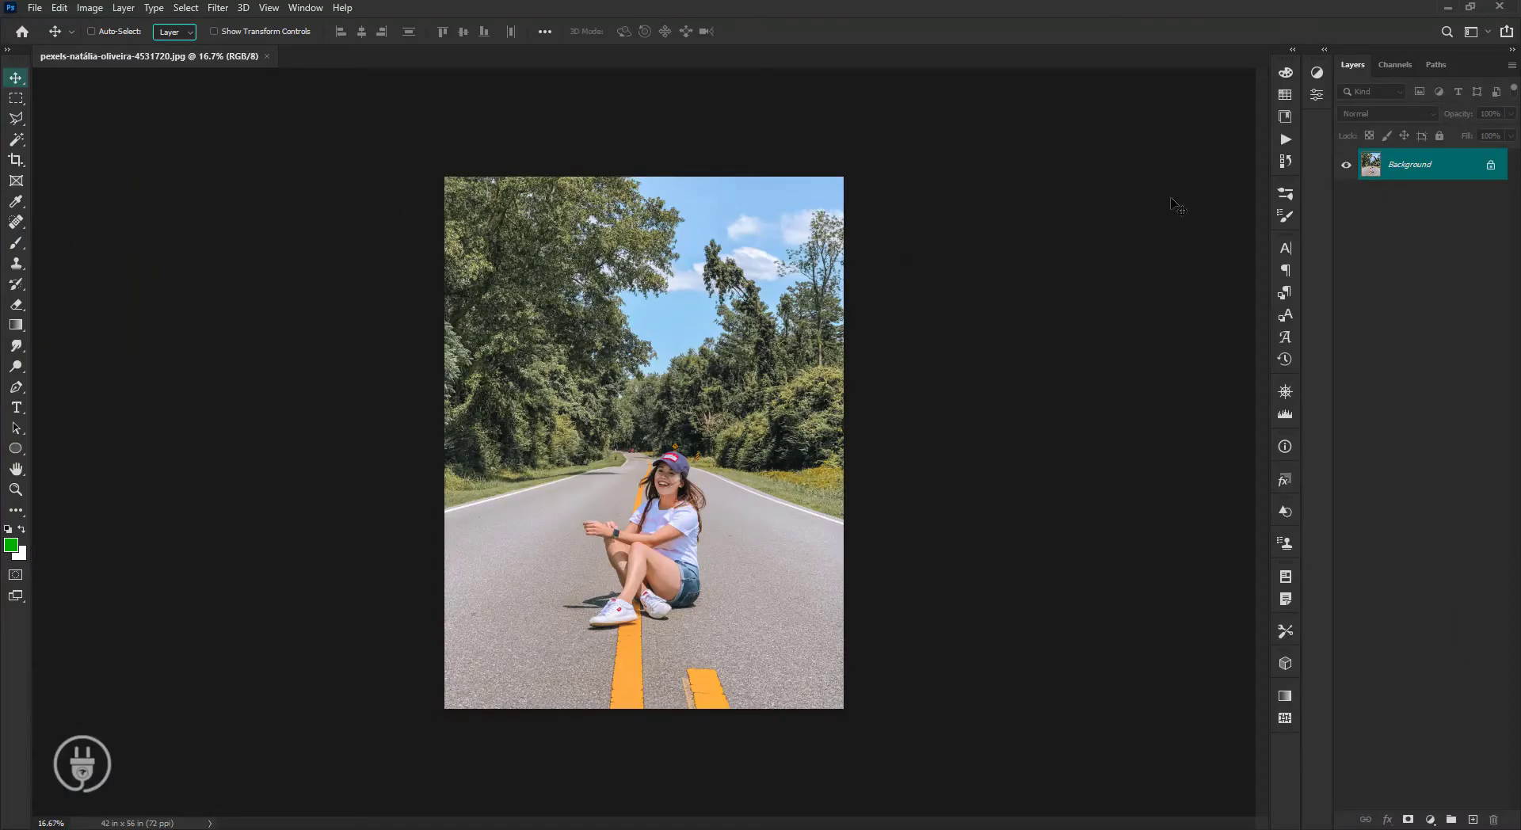
- Add a Color Lookup layer and set its 3DLUT File to a BRILLIANT LUT from the pack
left_click(1430, 820)
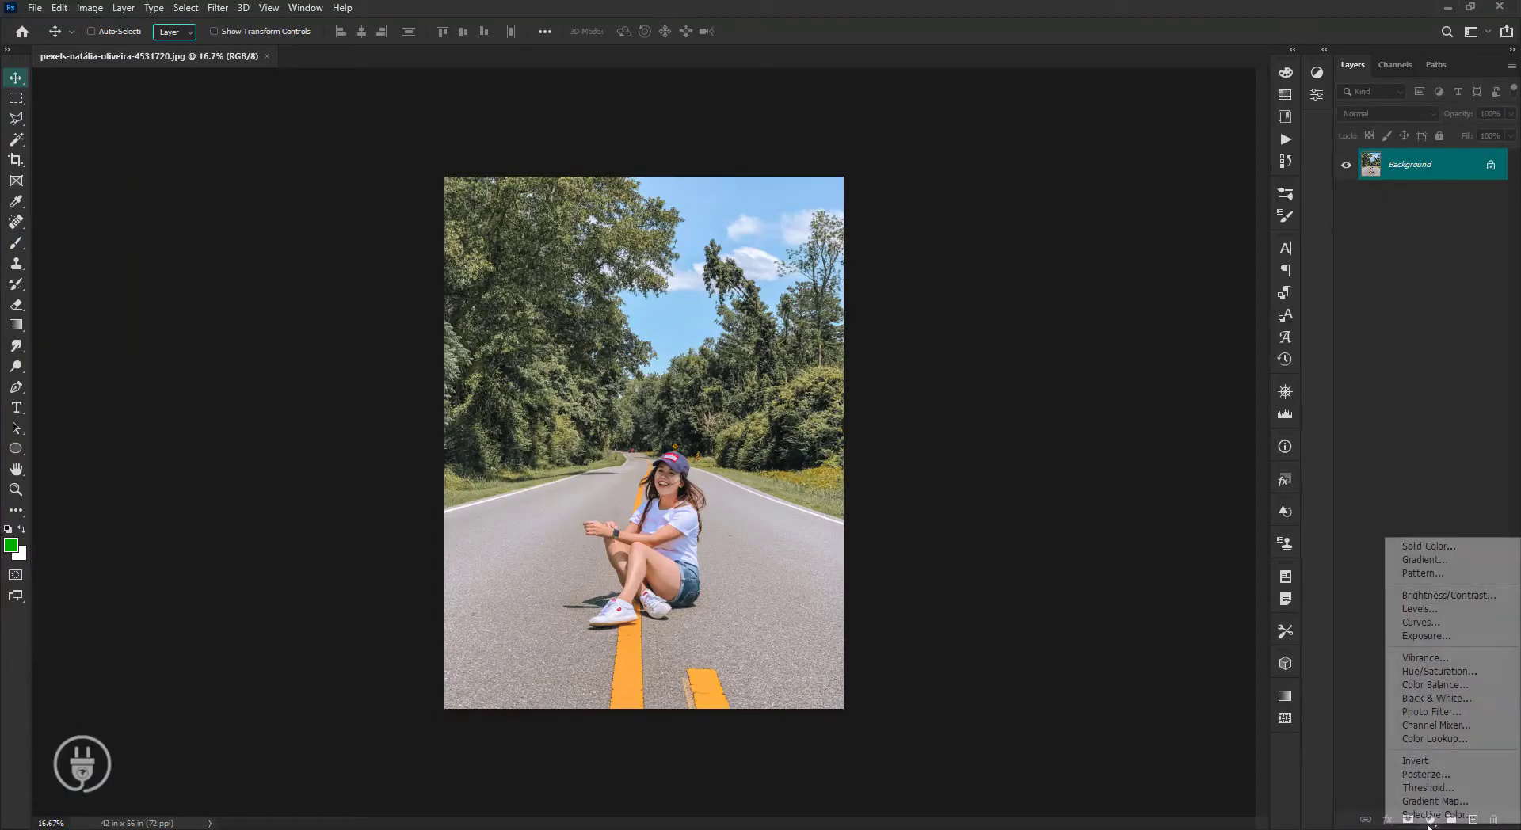
left_click(1428, 739)
left_click(1236, 120)
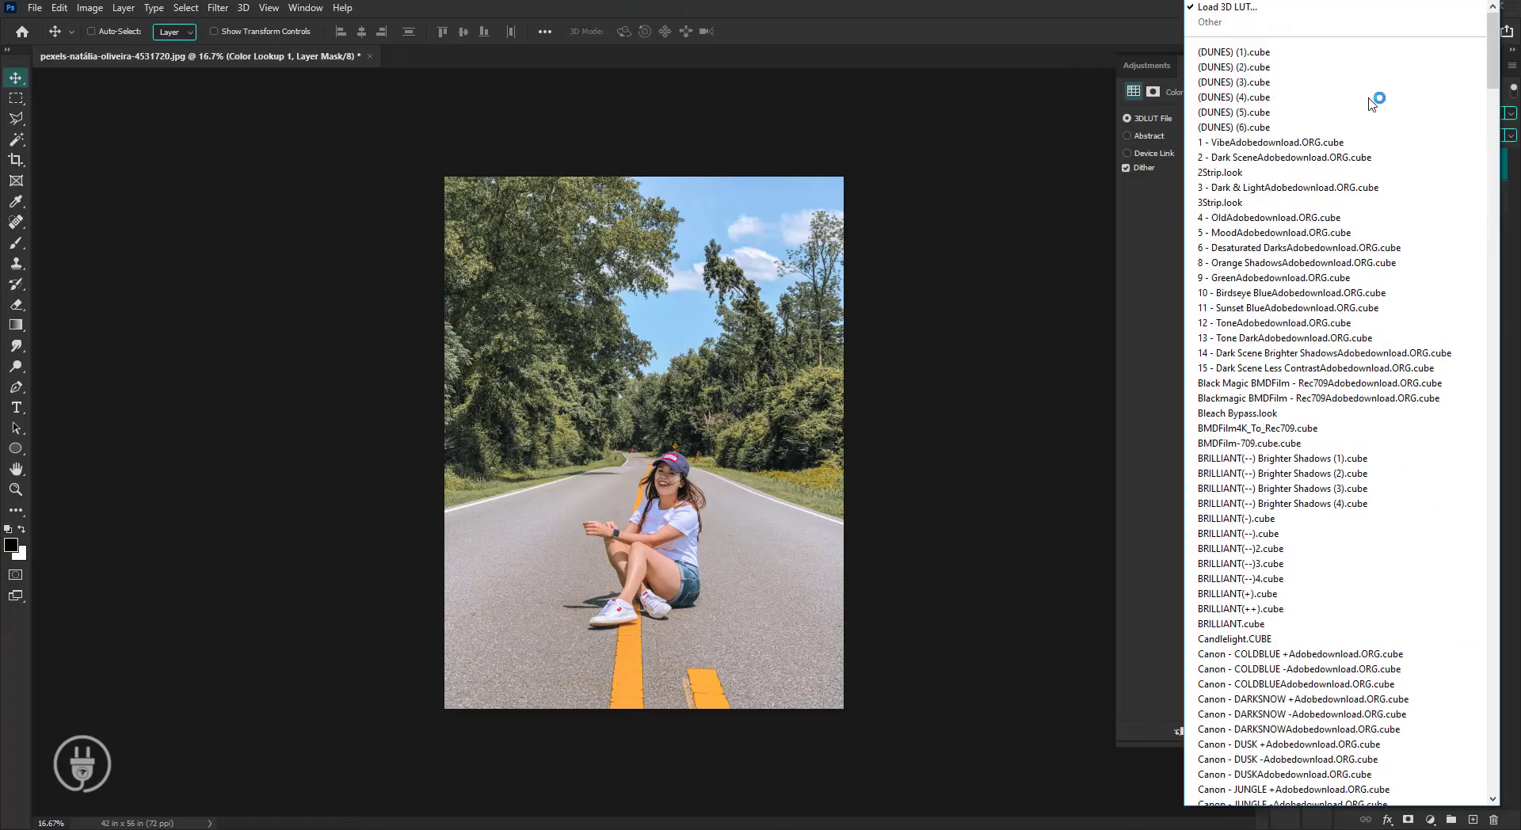
left_click_drag(1494, 71, 1481, 689)
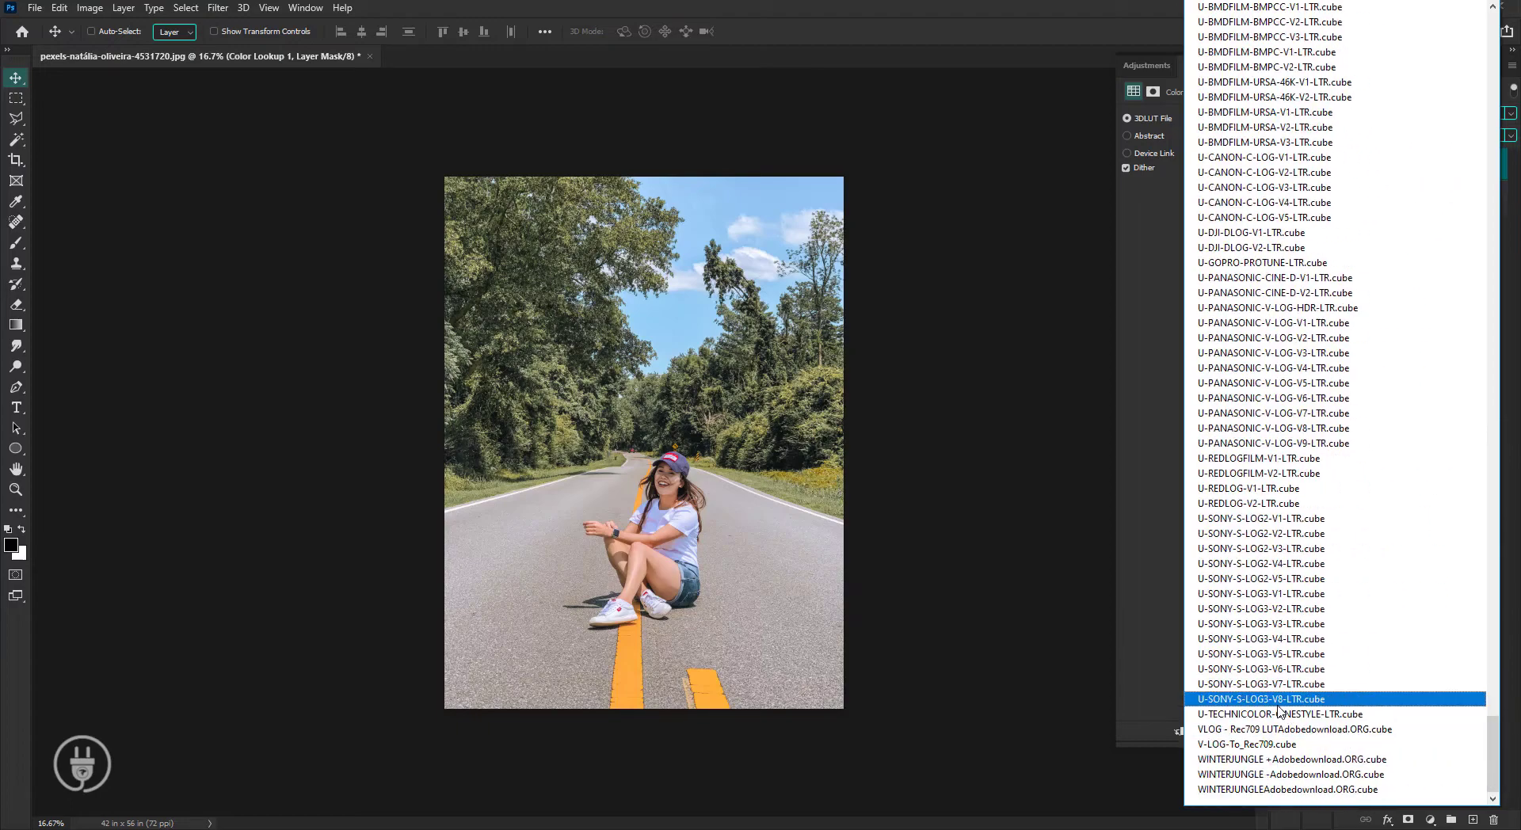
left_click(1268, 698)
scroll(1236, 123, "down", 1)
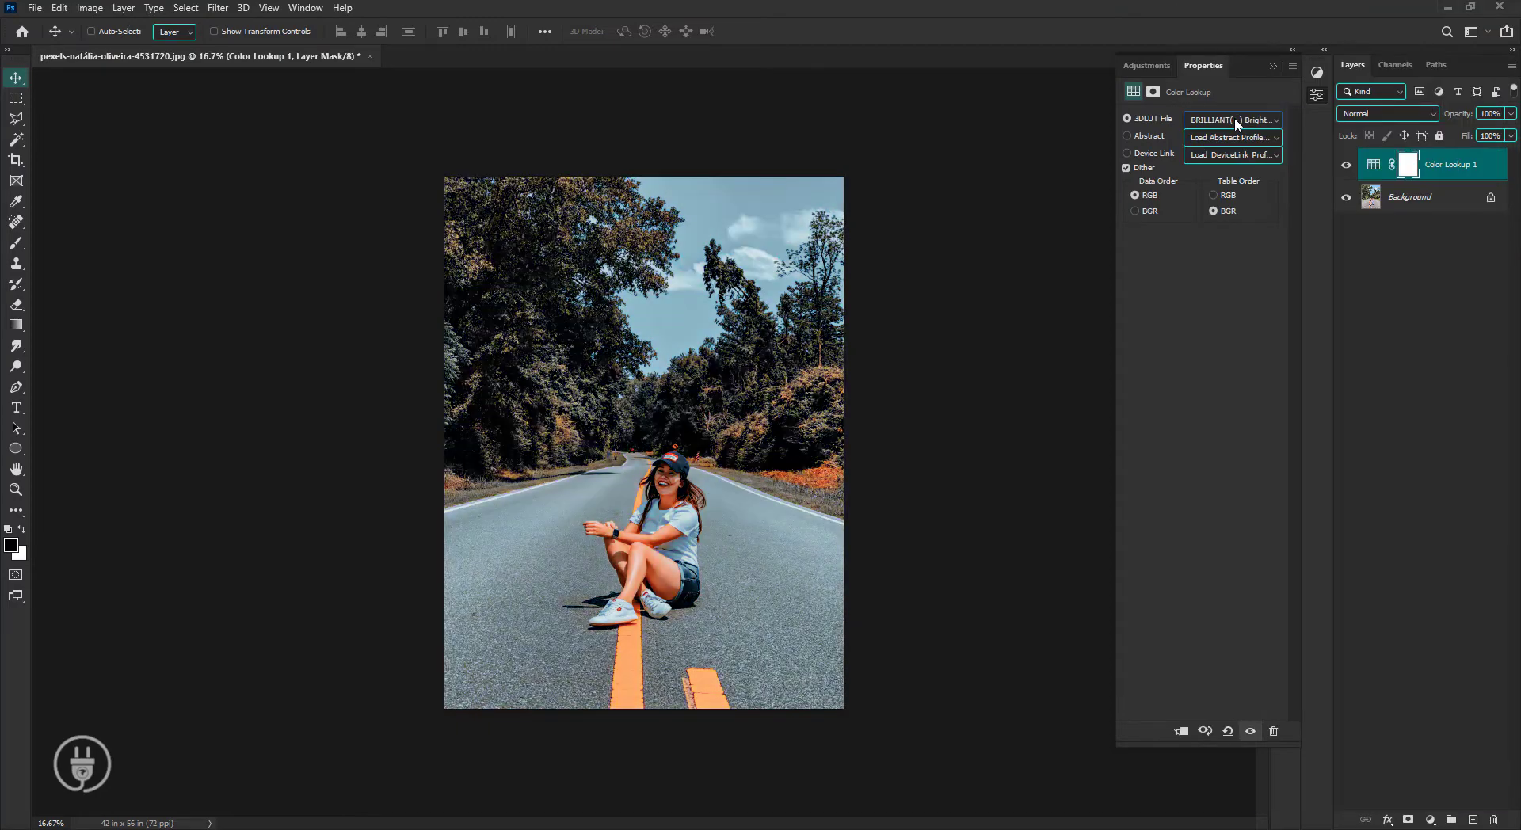
scroll(1236, 123, "down", 1)
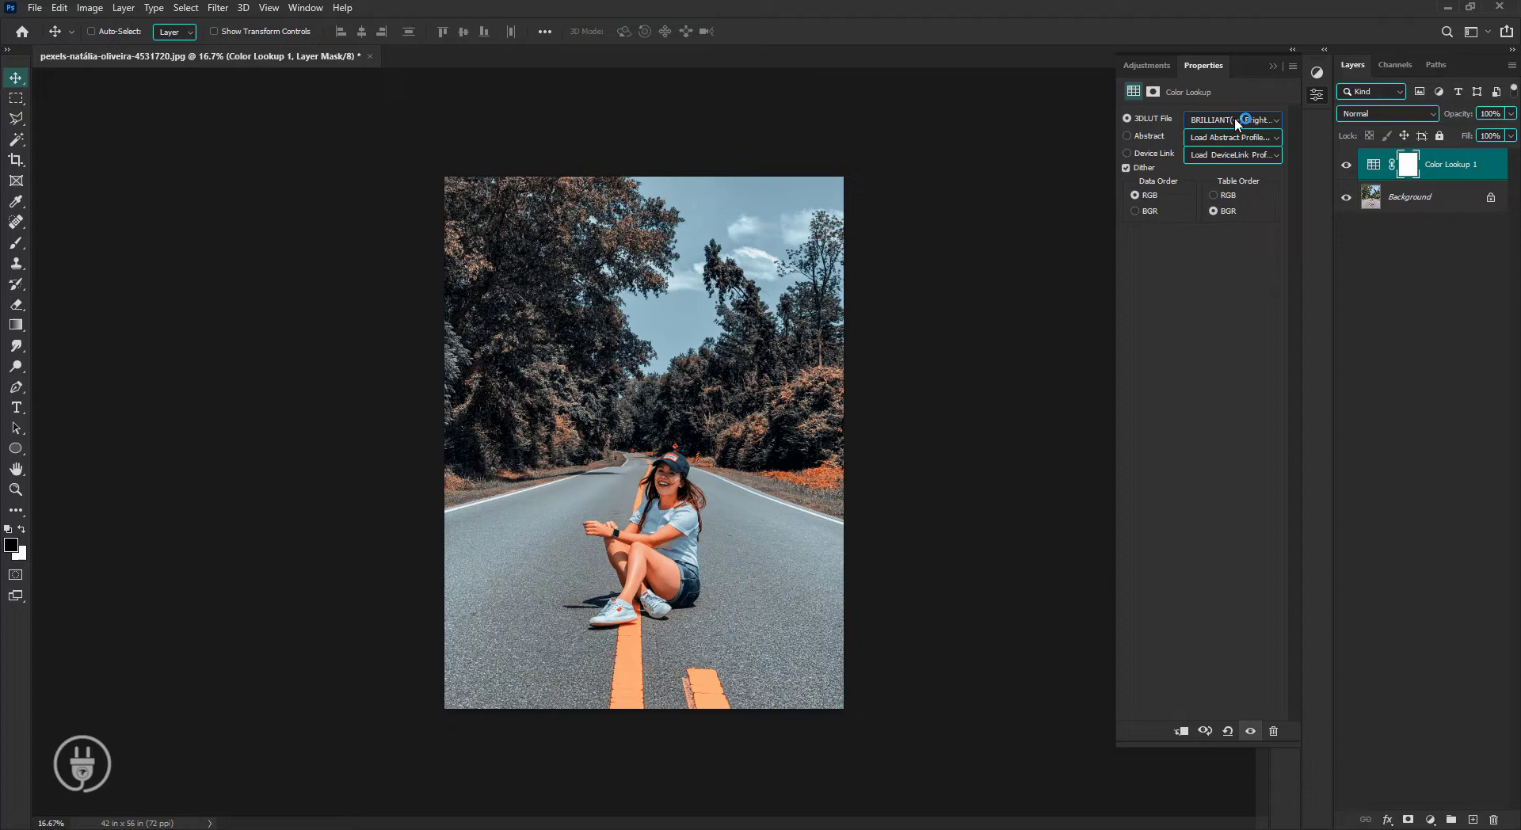
scroll(1238, 124, "down", 1)
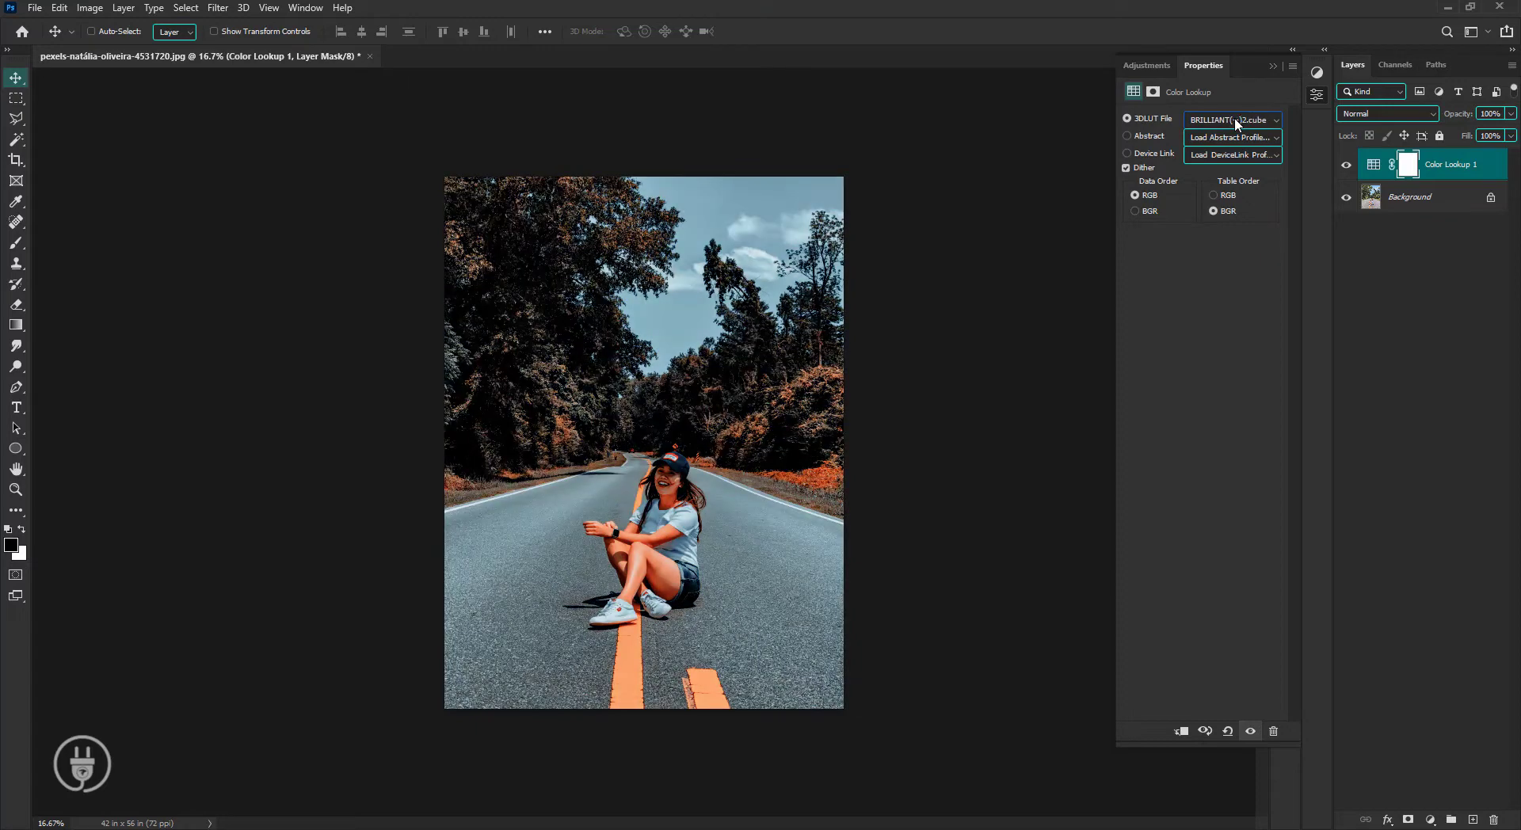
scroll(1236, 122, "down", 1)
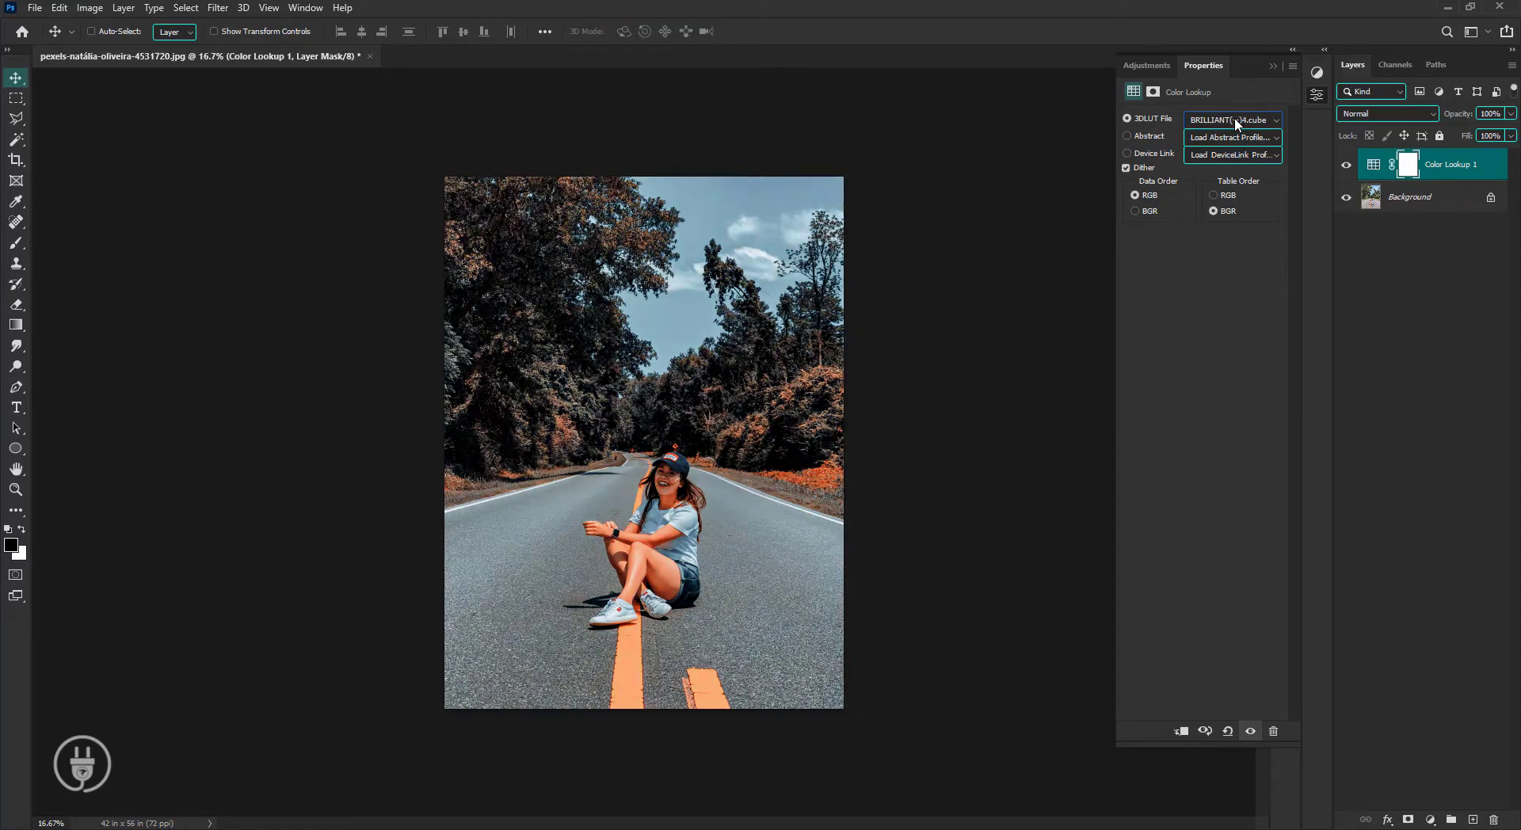
scroll(1236, 123, "down", 1)
scroll(1236, 123, "down", 1)
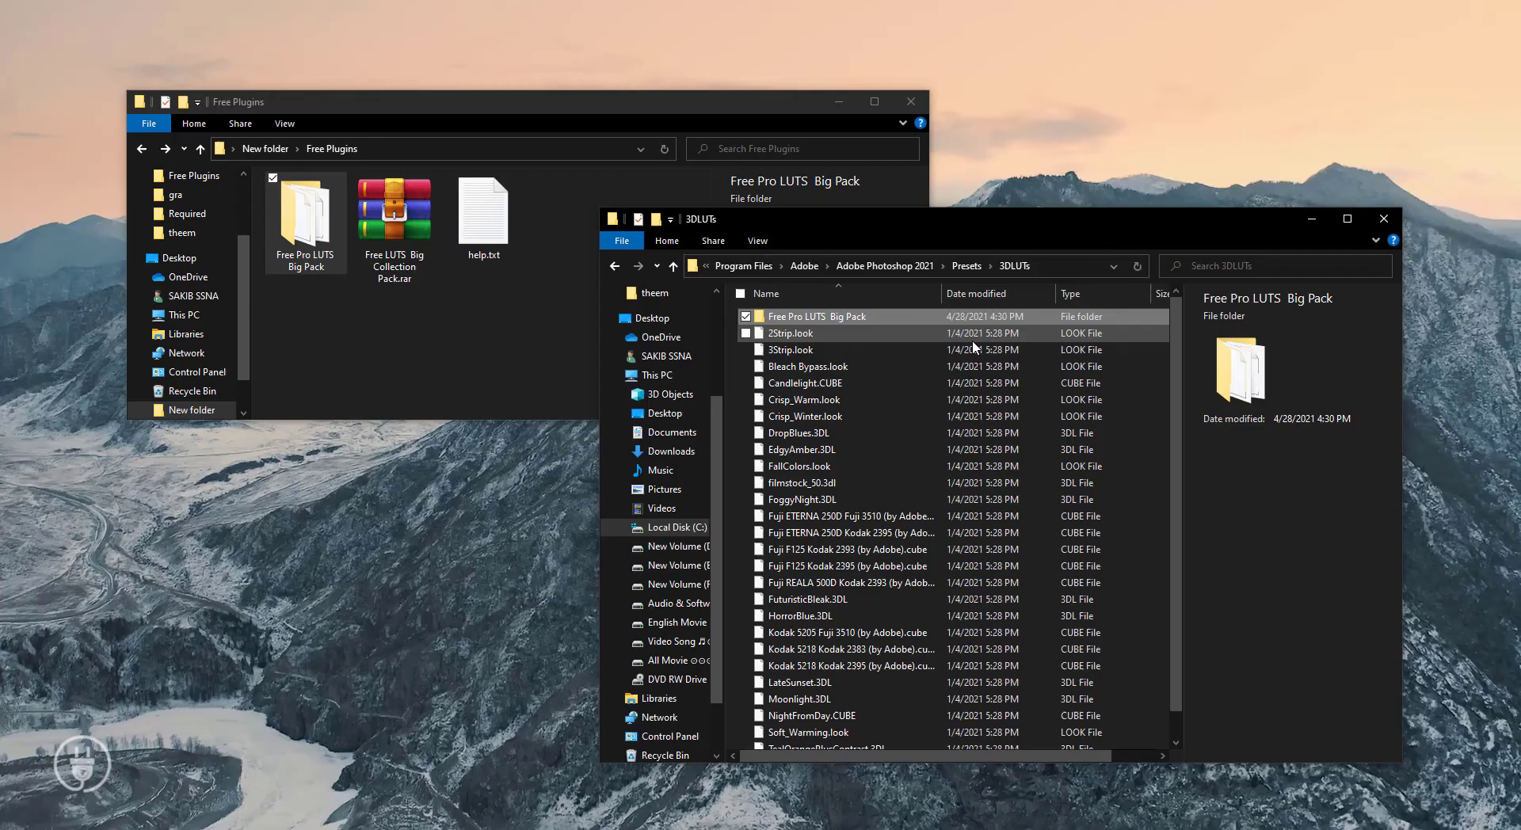
- Browse to Program Files\Adobe\Adobe Premiere Pro CC 2019\Lumetri\LUTs\Creative
left_click(831, 268)
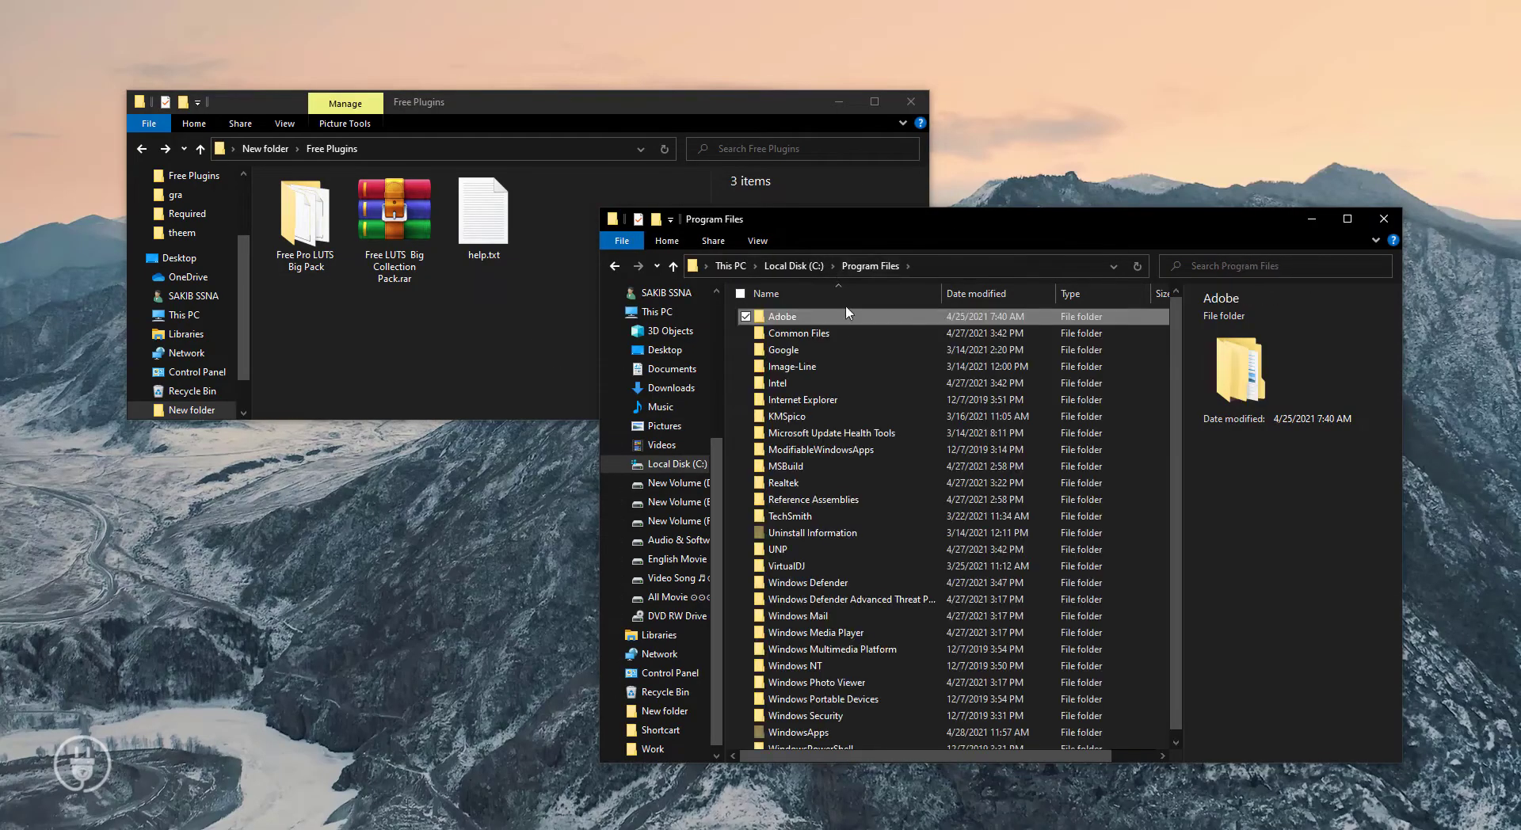
left_click(799, 268)
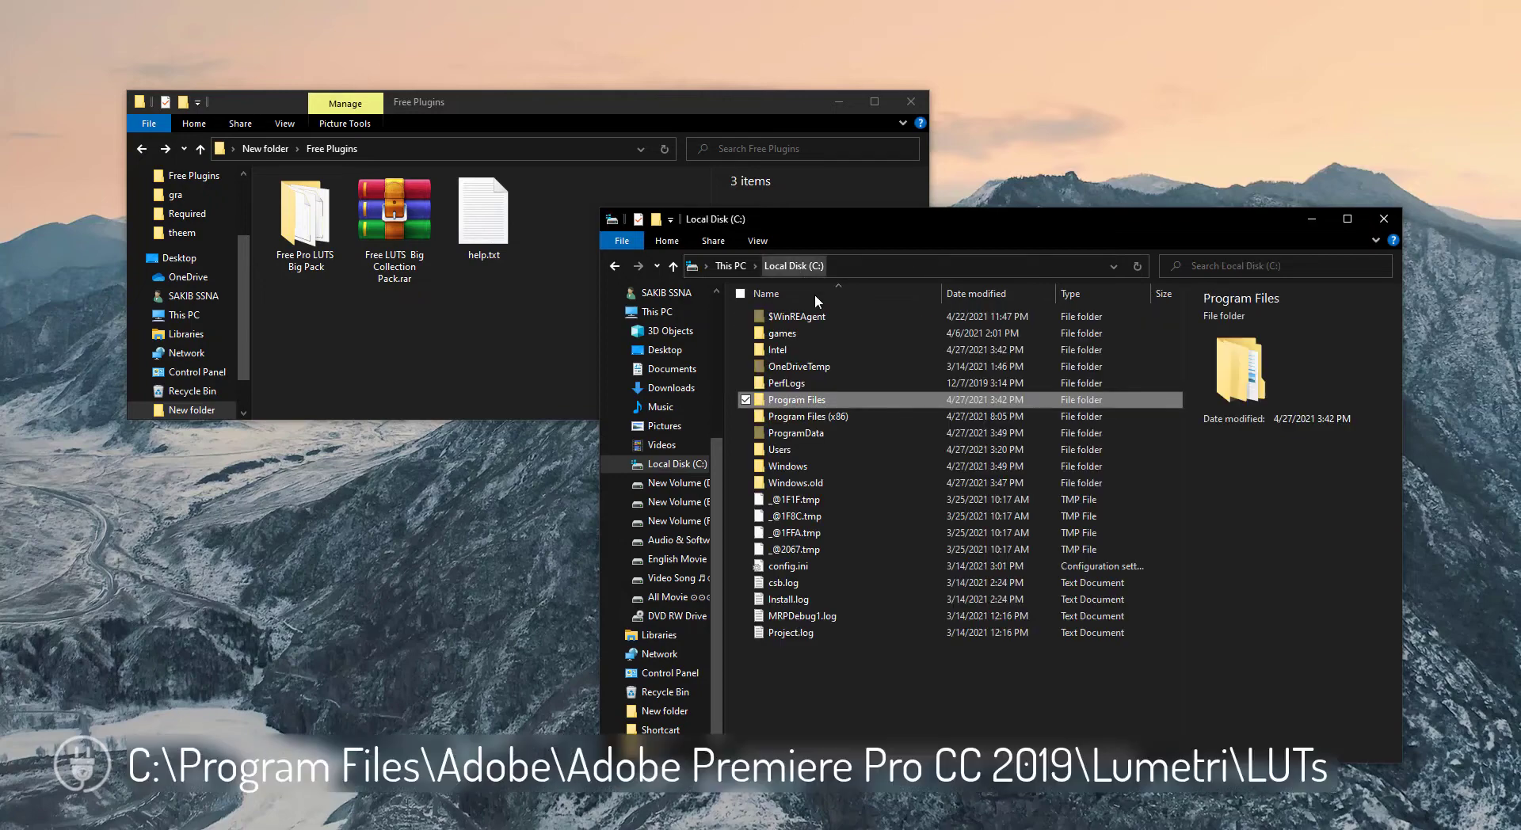
double_click(828, 332)
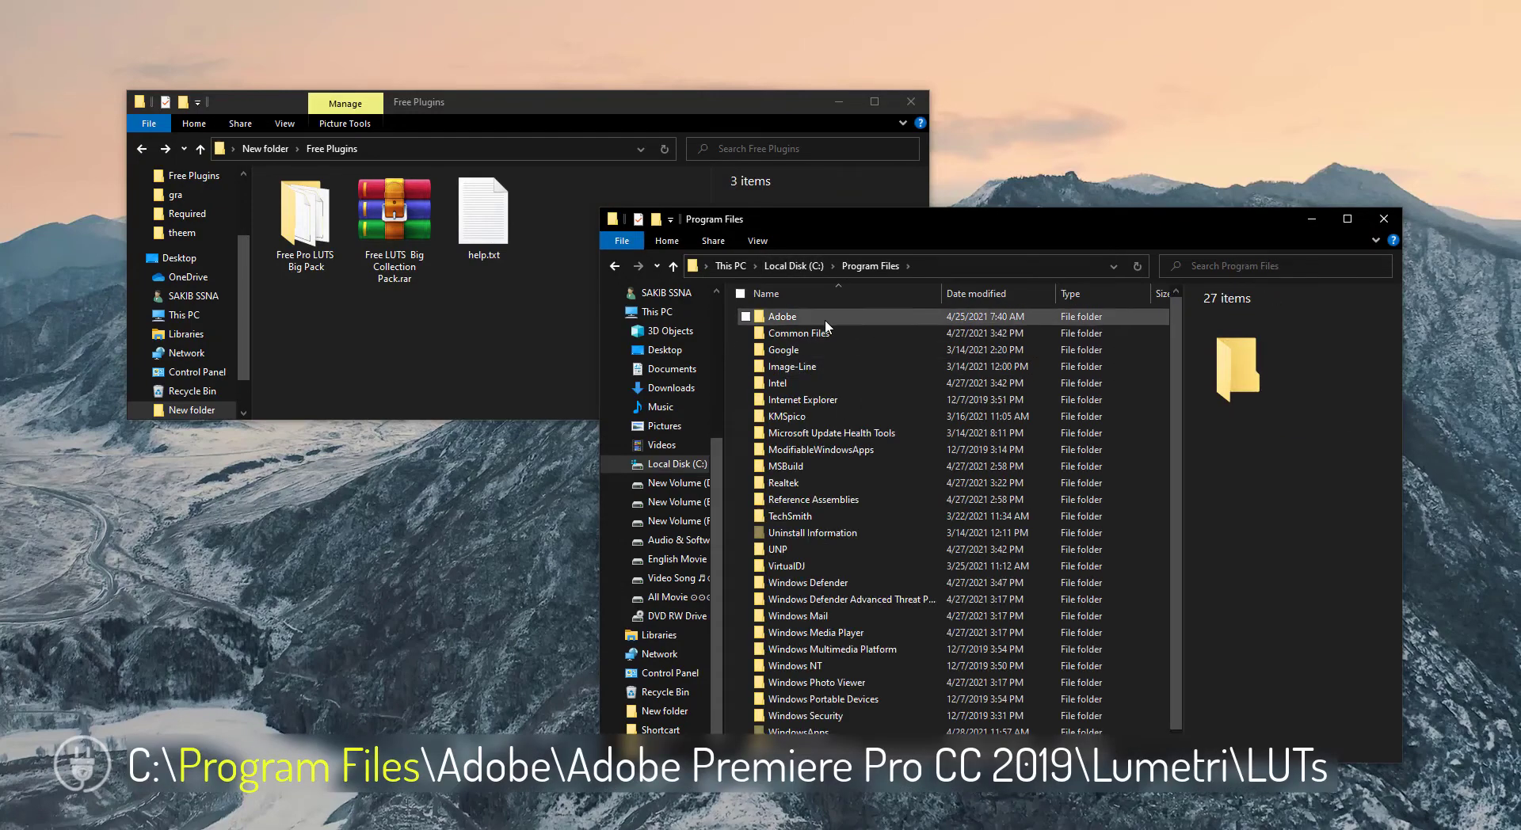
double_click(843, 319)
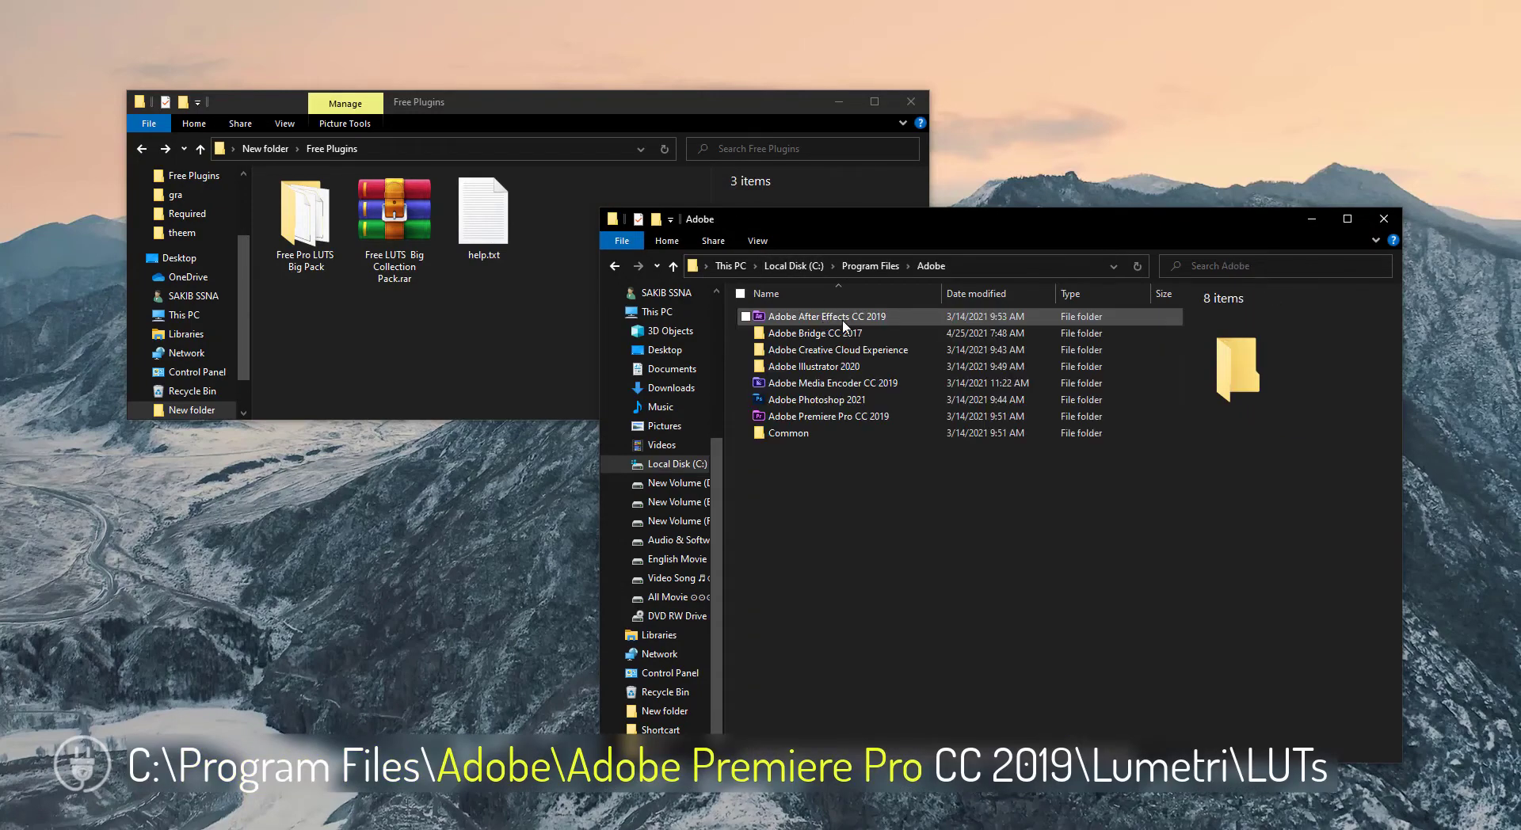
double_click(838, 417)
type("lumetri")
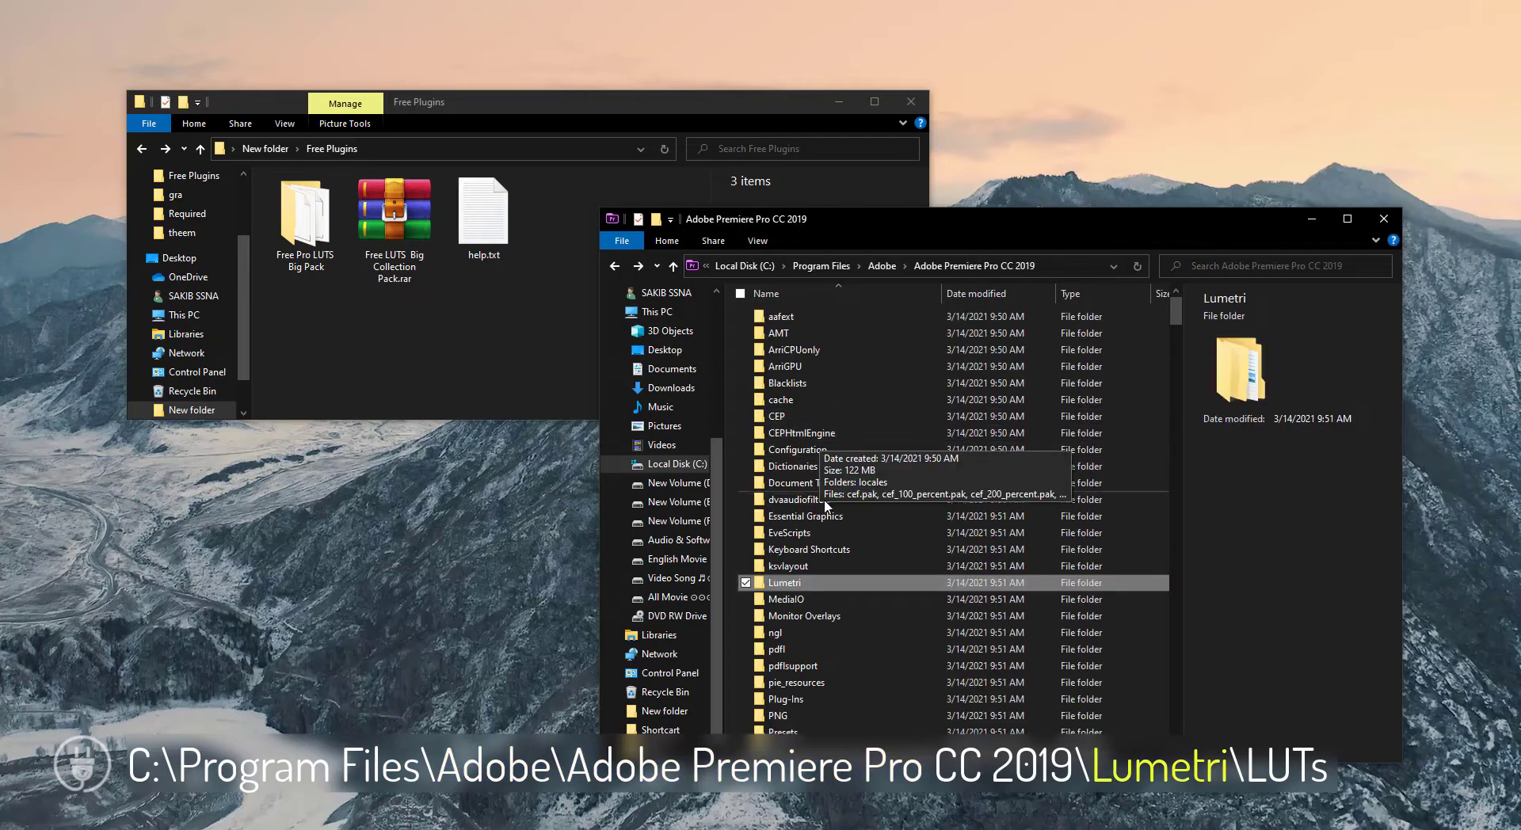
double_click(799, 583)
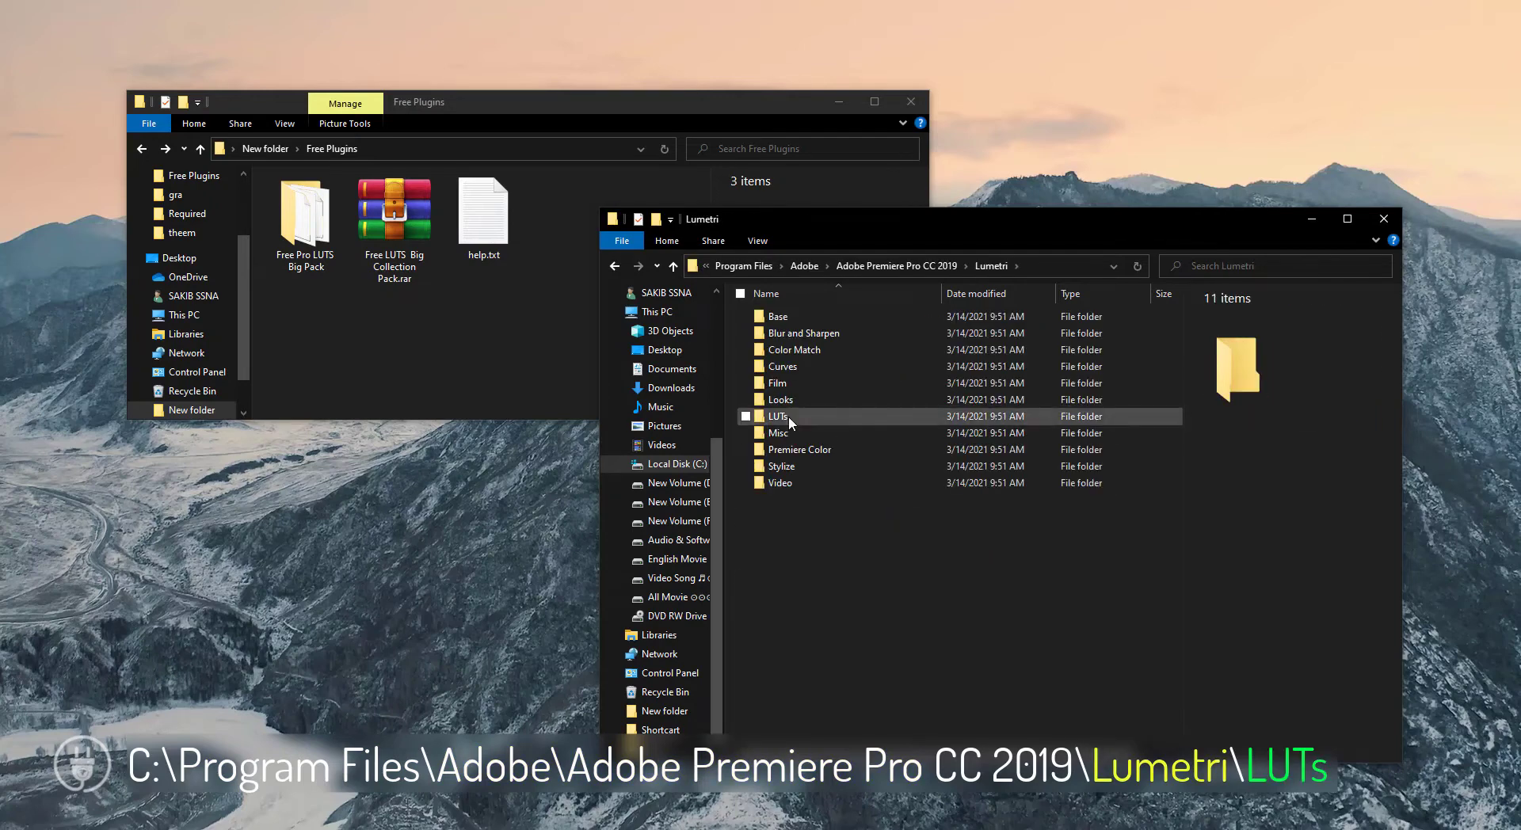
double_click(788, 416)
double_click(784, 316)
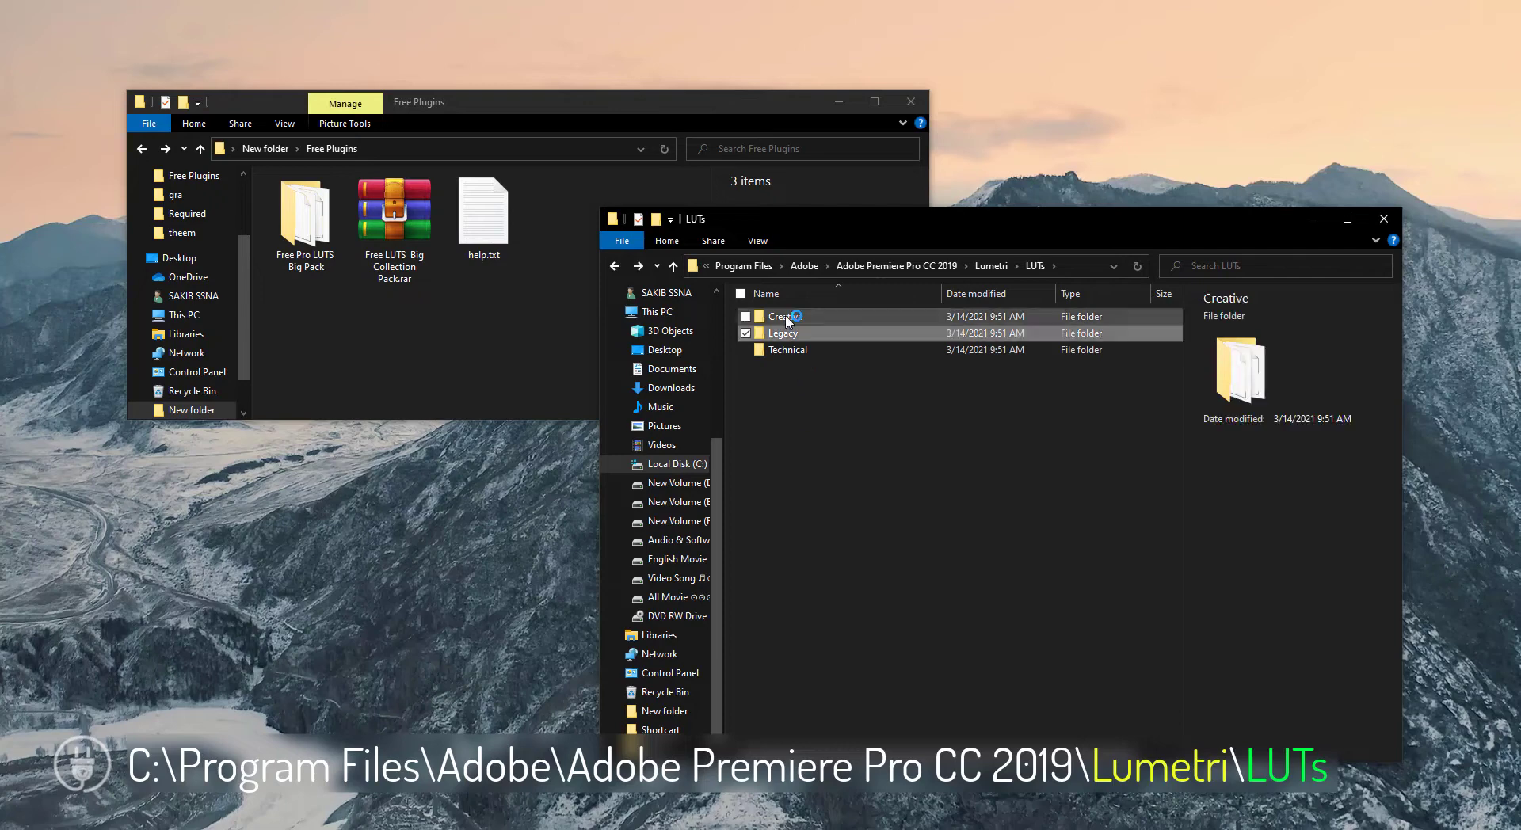
- Copy the Free Pro LUTS Big Pack folder into Creative, granting administrator permission
left_click(299, 237)
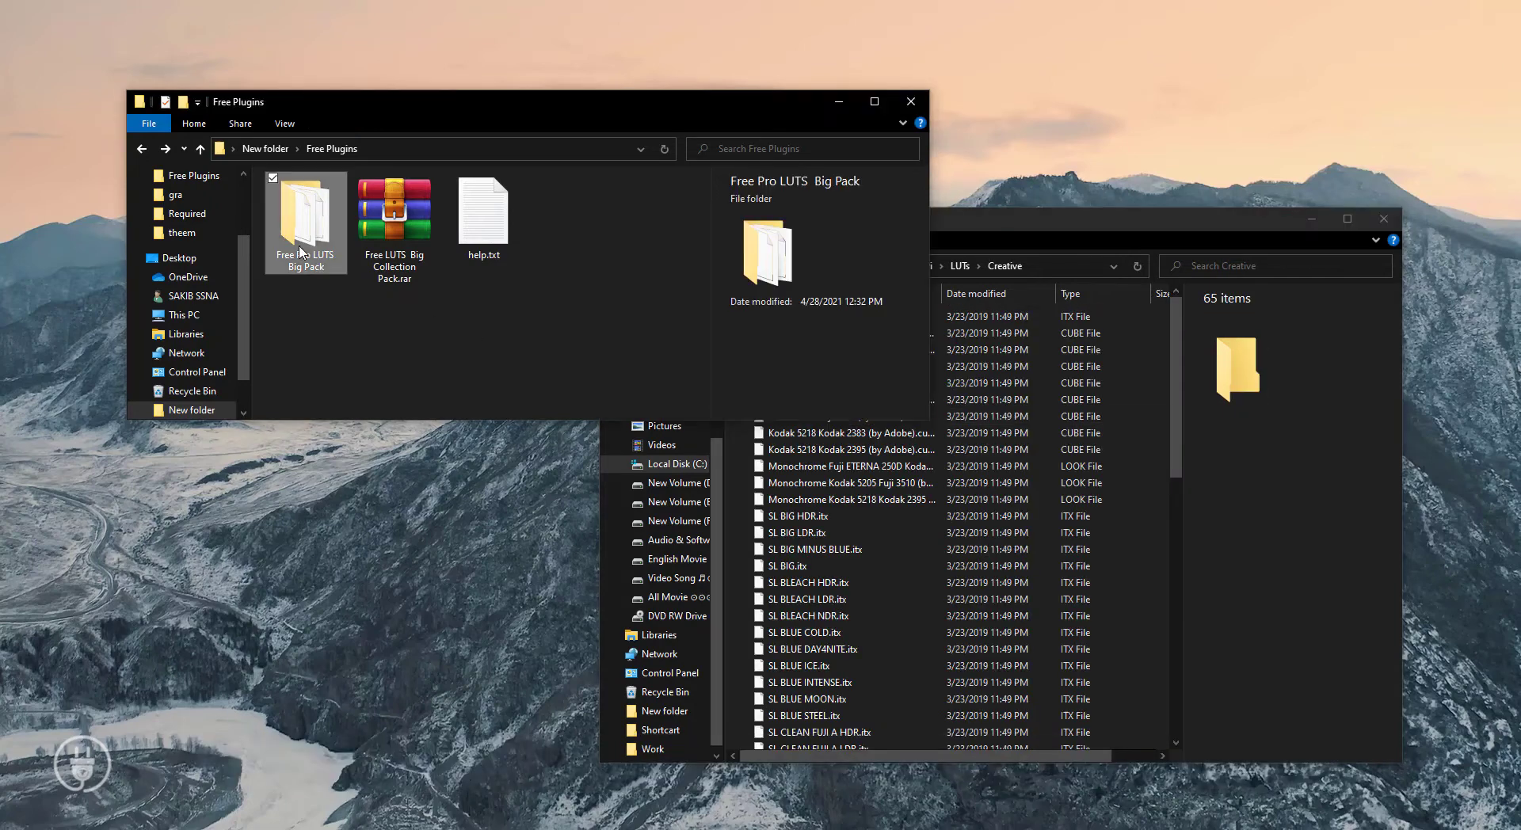
right_click(298, 244)
left_click(337, 565)
left_click(1043, 390)
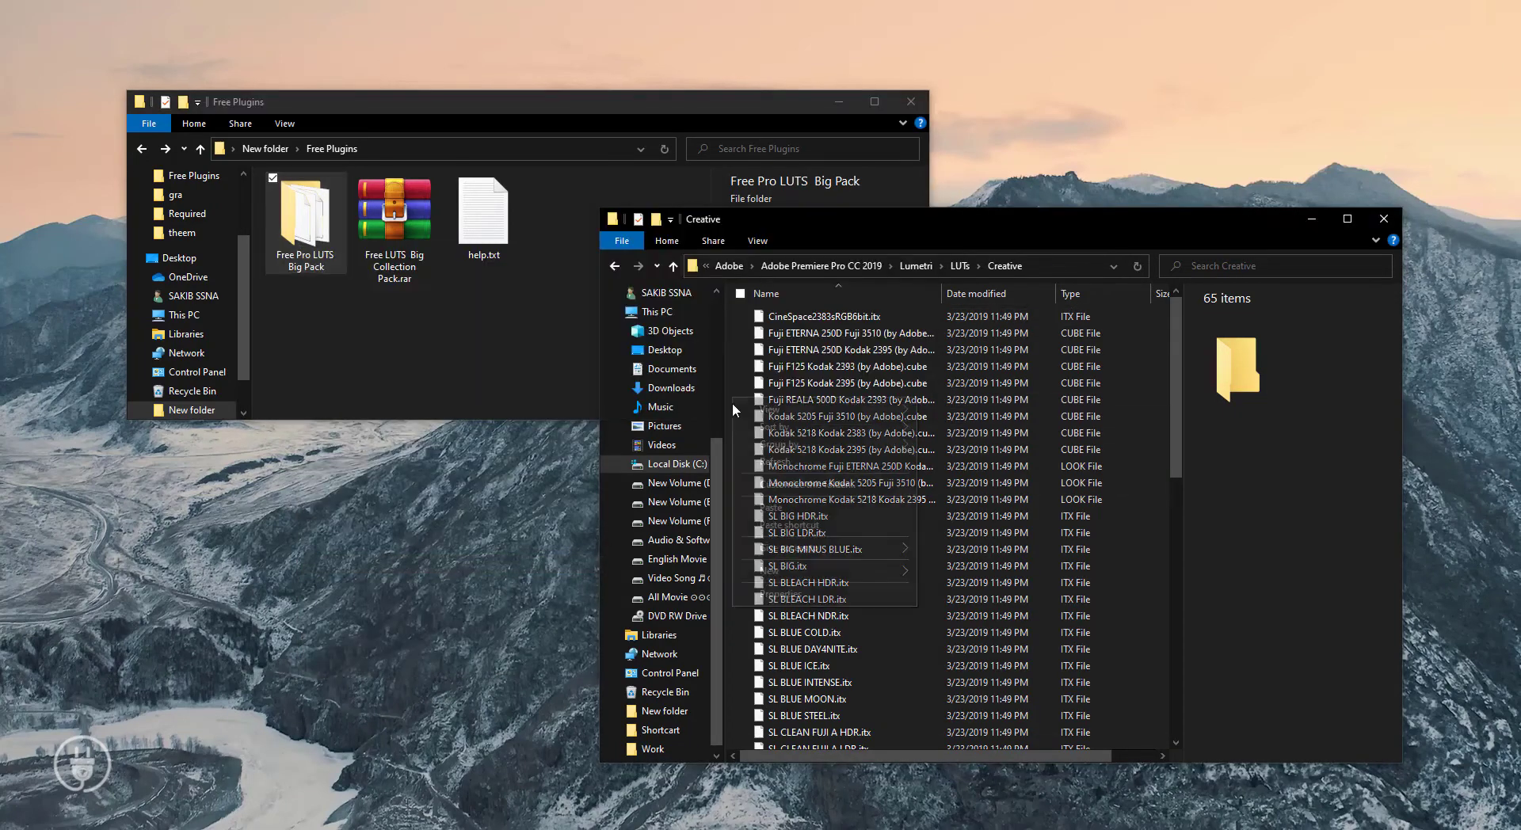
right_click(733, 396)
left_click(777, 519)
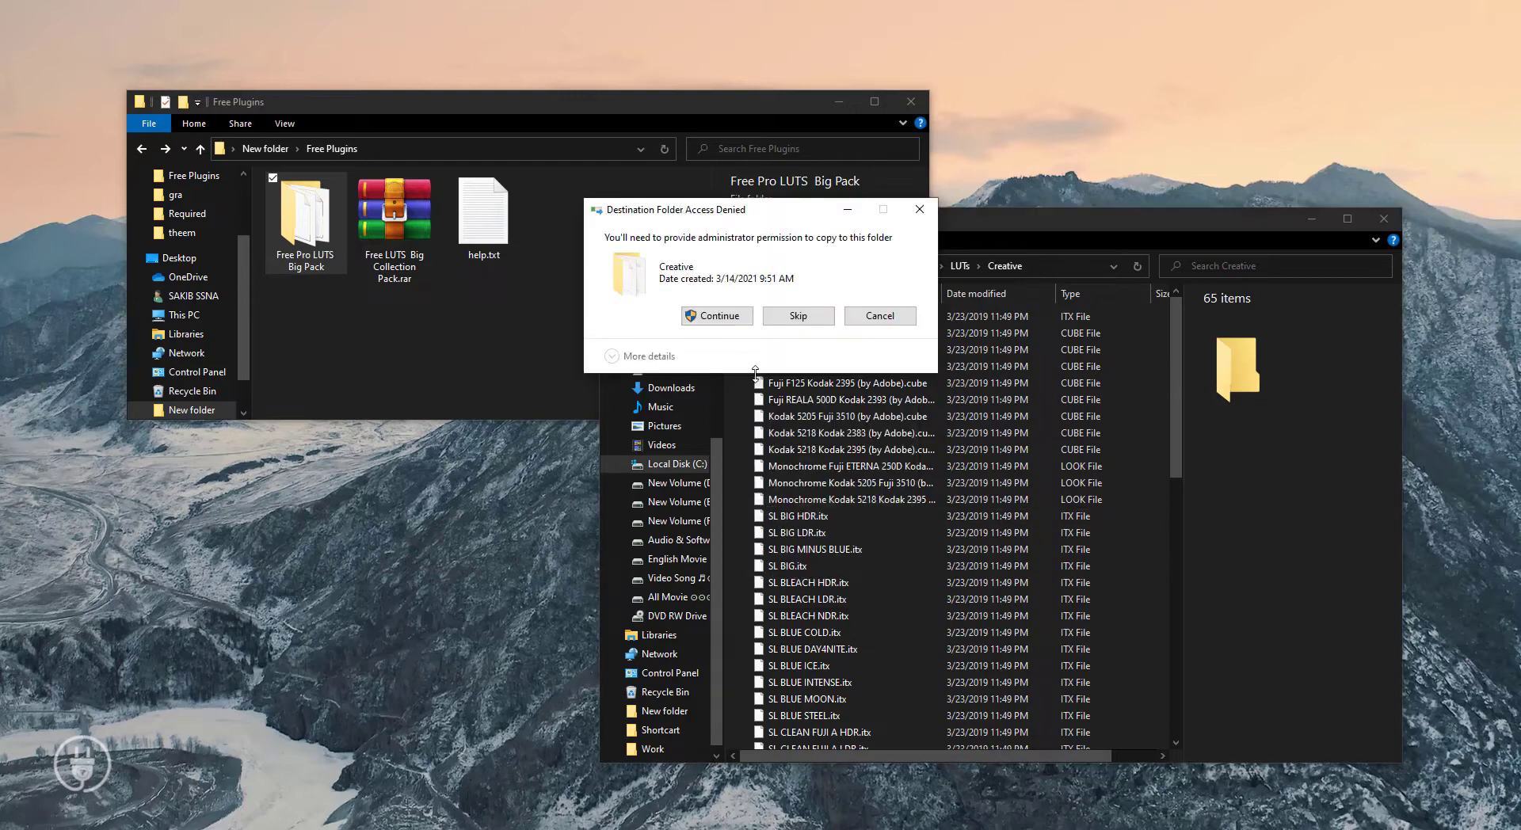
left_click(722, 316)
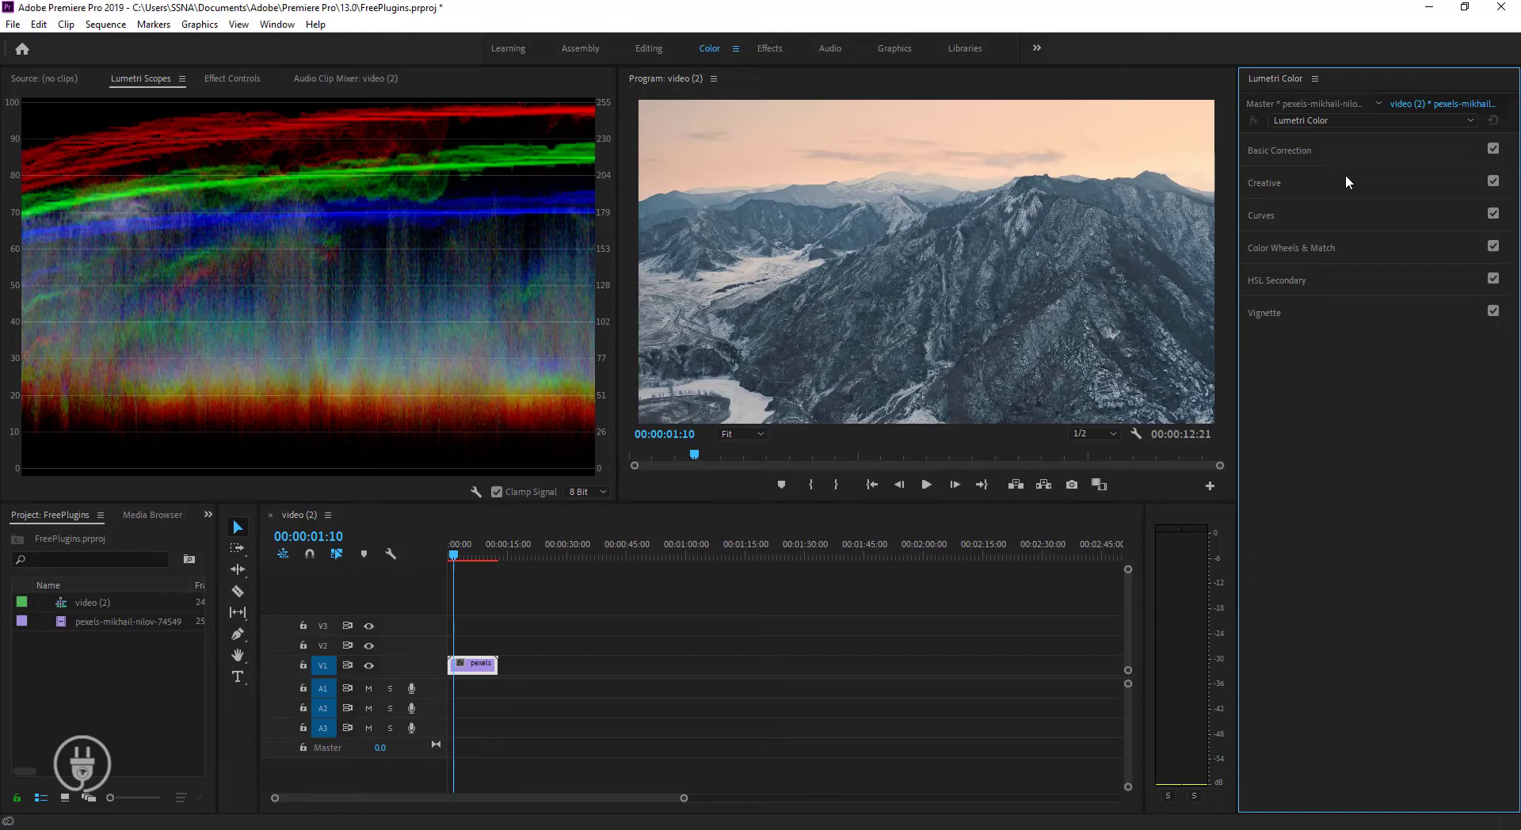
- In Lumetri Color's Creative section, try the Cine-1-debarup and Cine-10-debarup looks
left_click(1325, 149)
left_click(1274, 183)
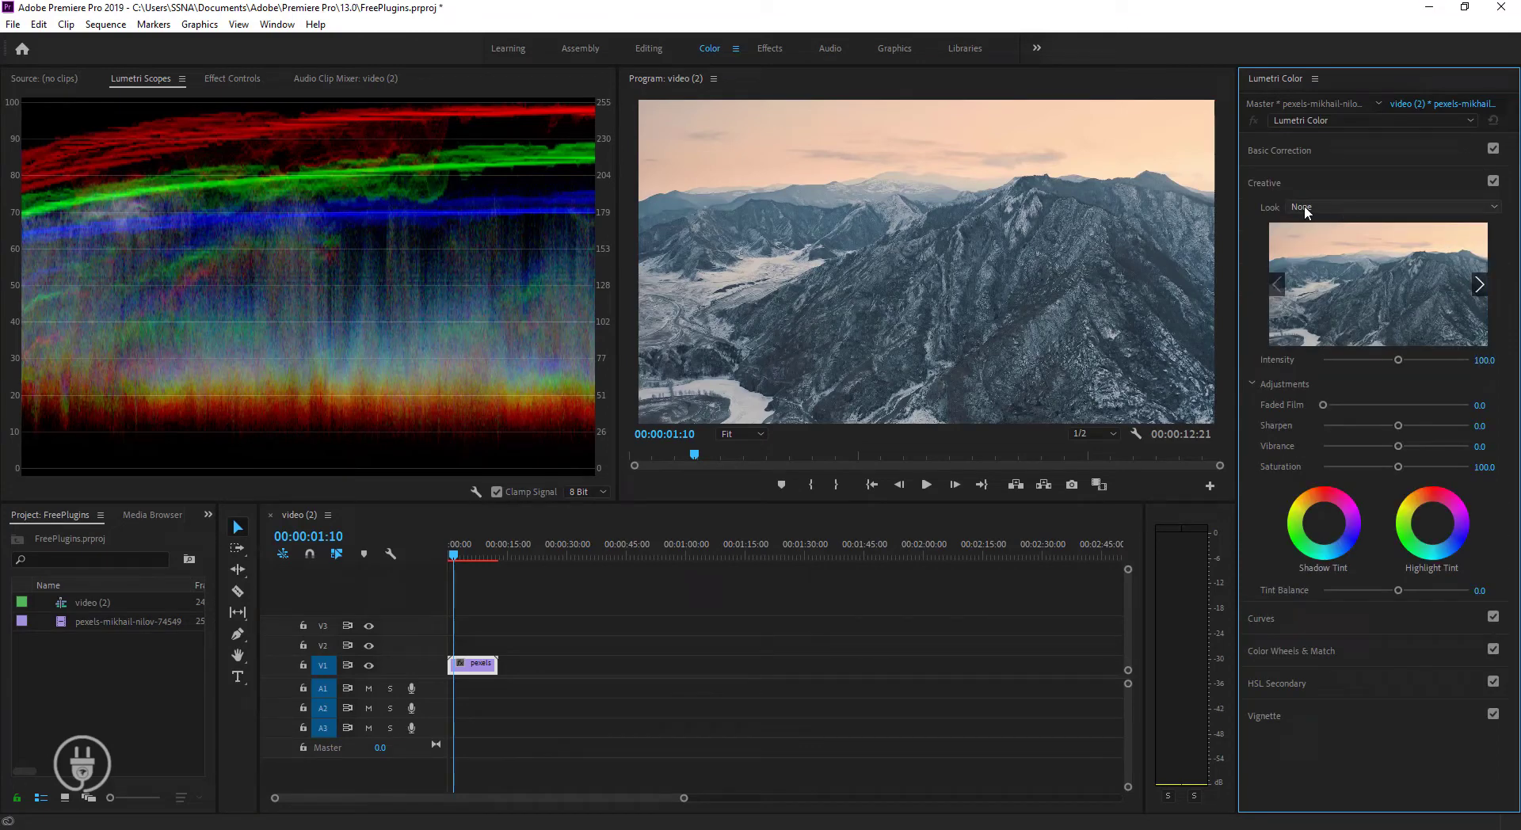
left_click(1325, 208)
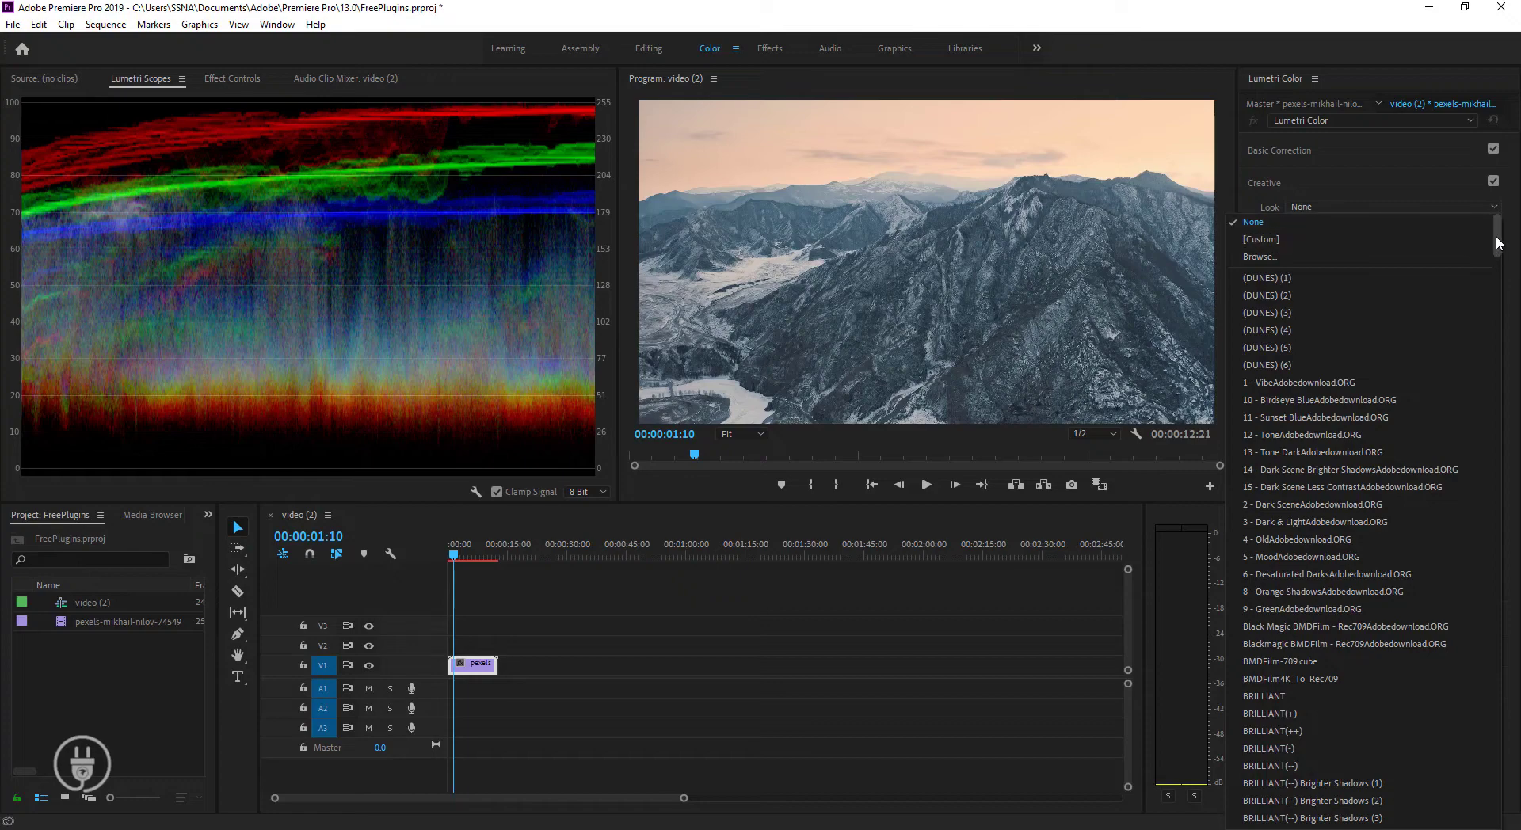
mouse_move(1496, 231)
left_mouse_down()
mouse_move(1496, 401)
mouse_move(1400, 351)
left_mouse_up()
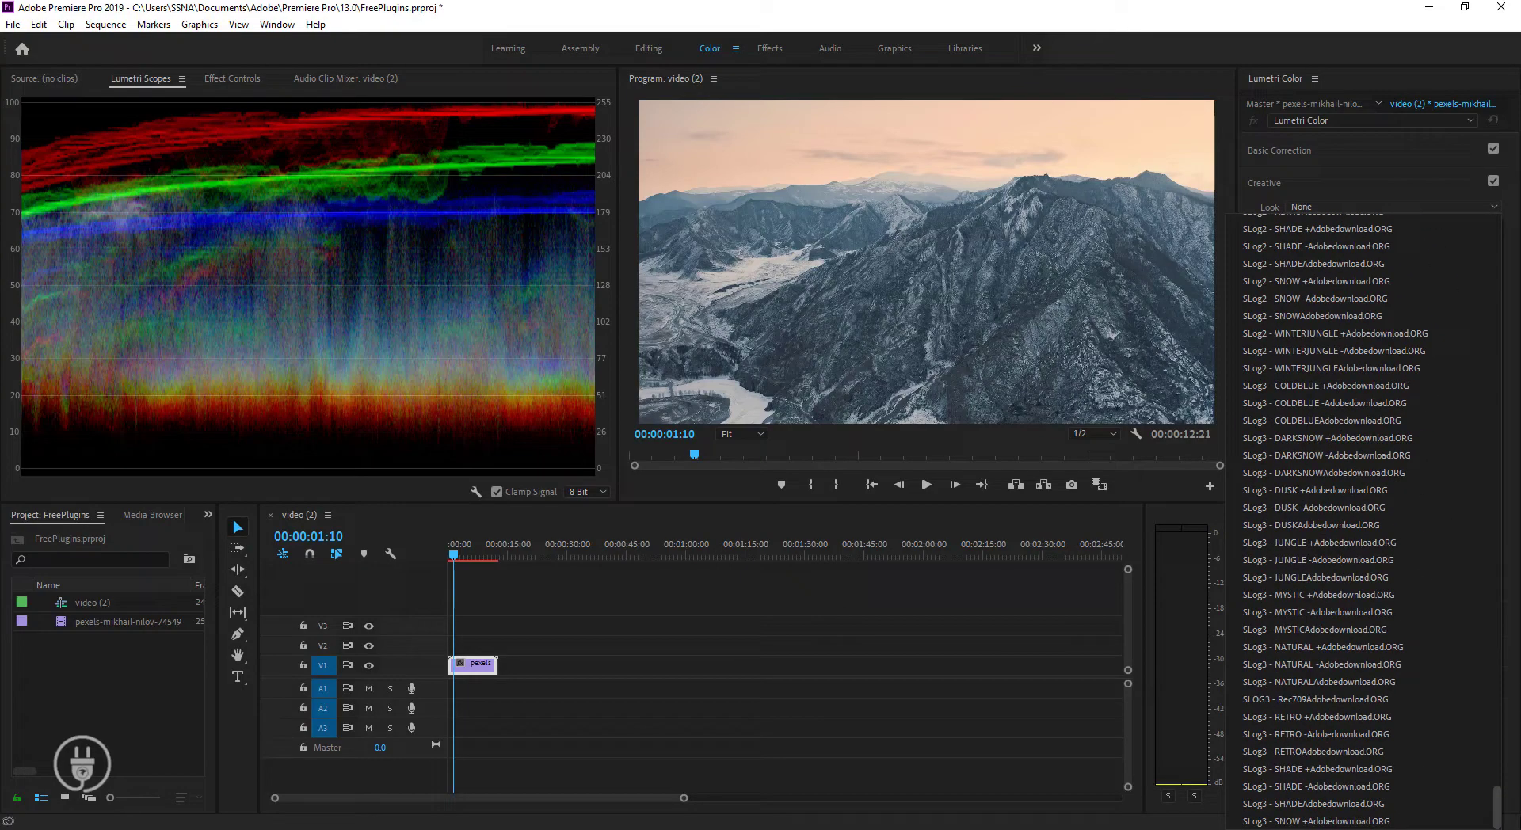
left_click(1264, 327)
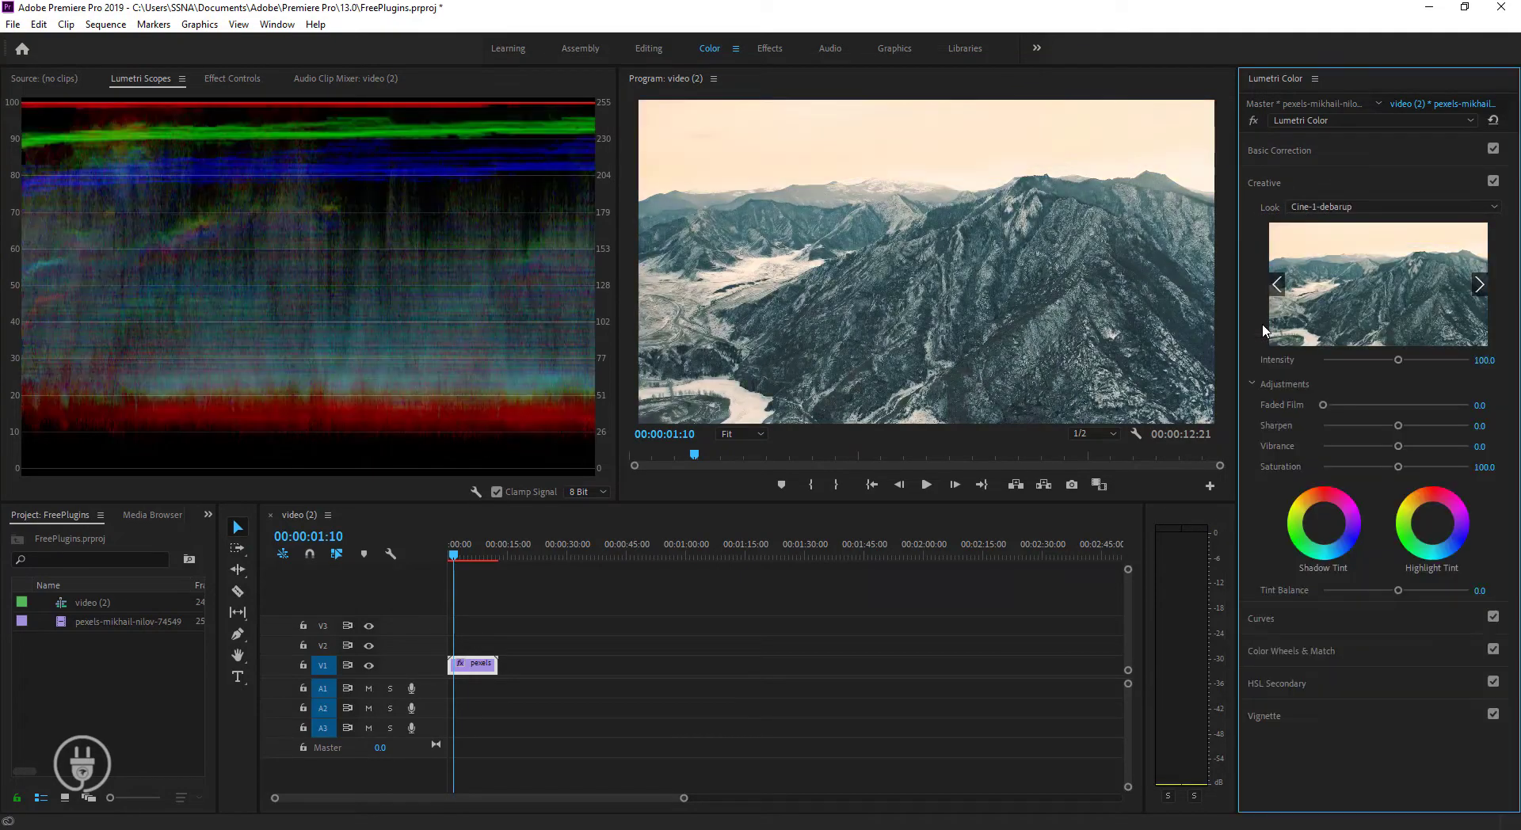
left_click(1278, 285)
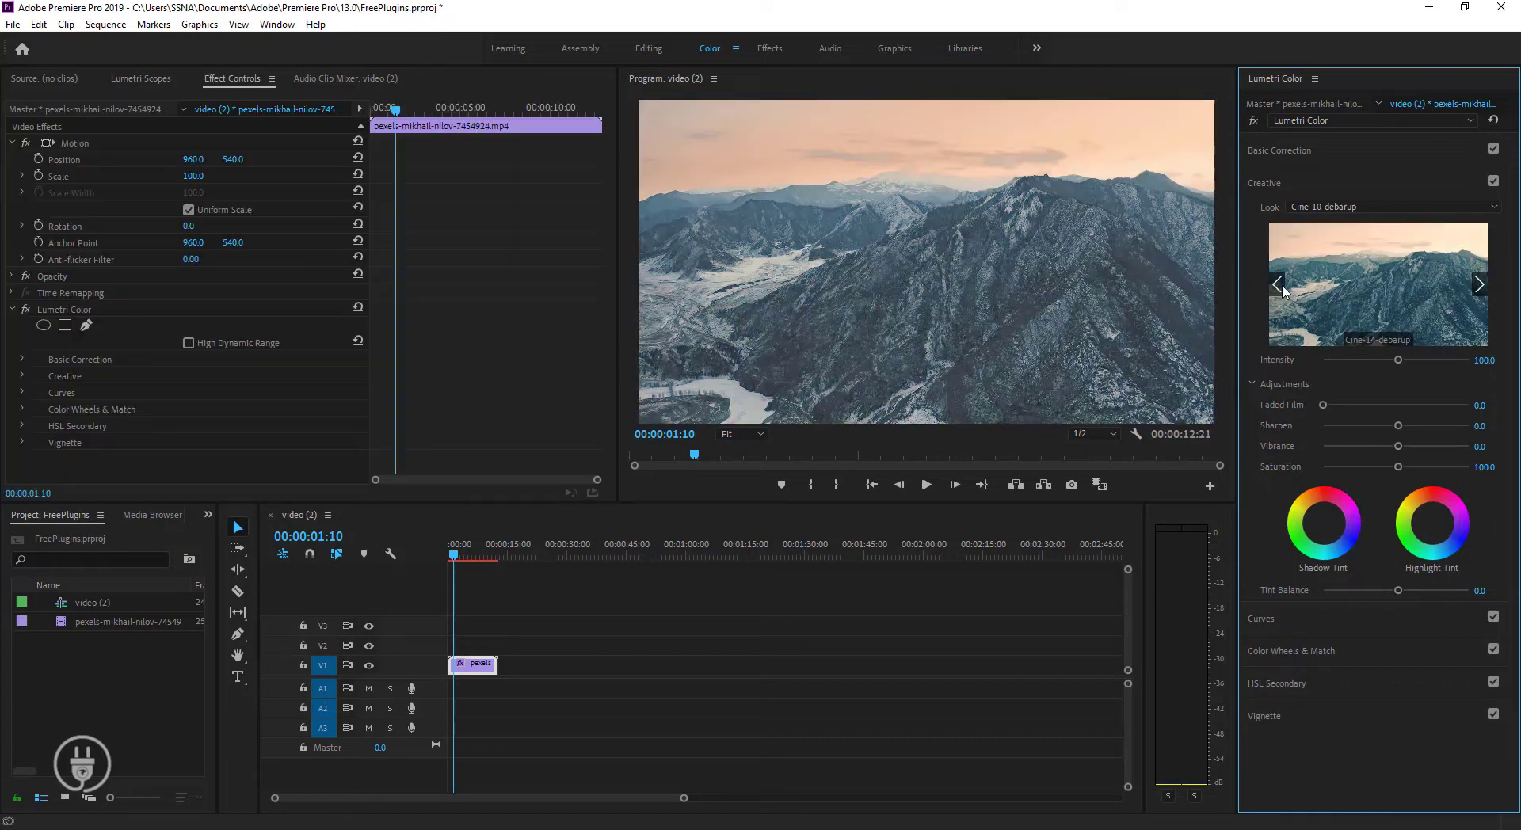
- Step through the looks with the preview arrow and apply Cine-2-debarup
left_click(1479, 285)
left_click(1479, 285)
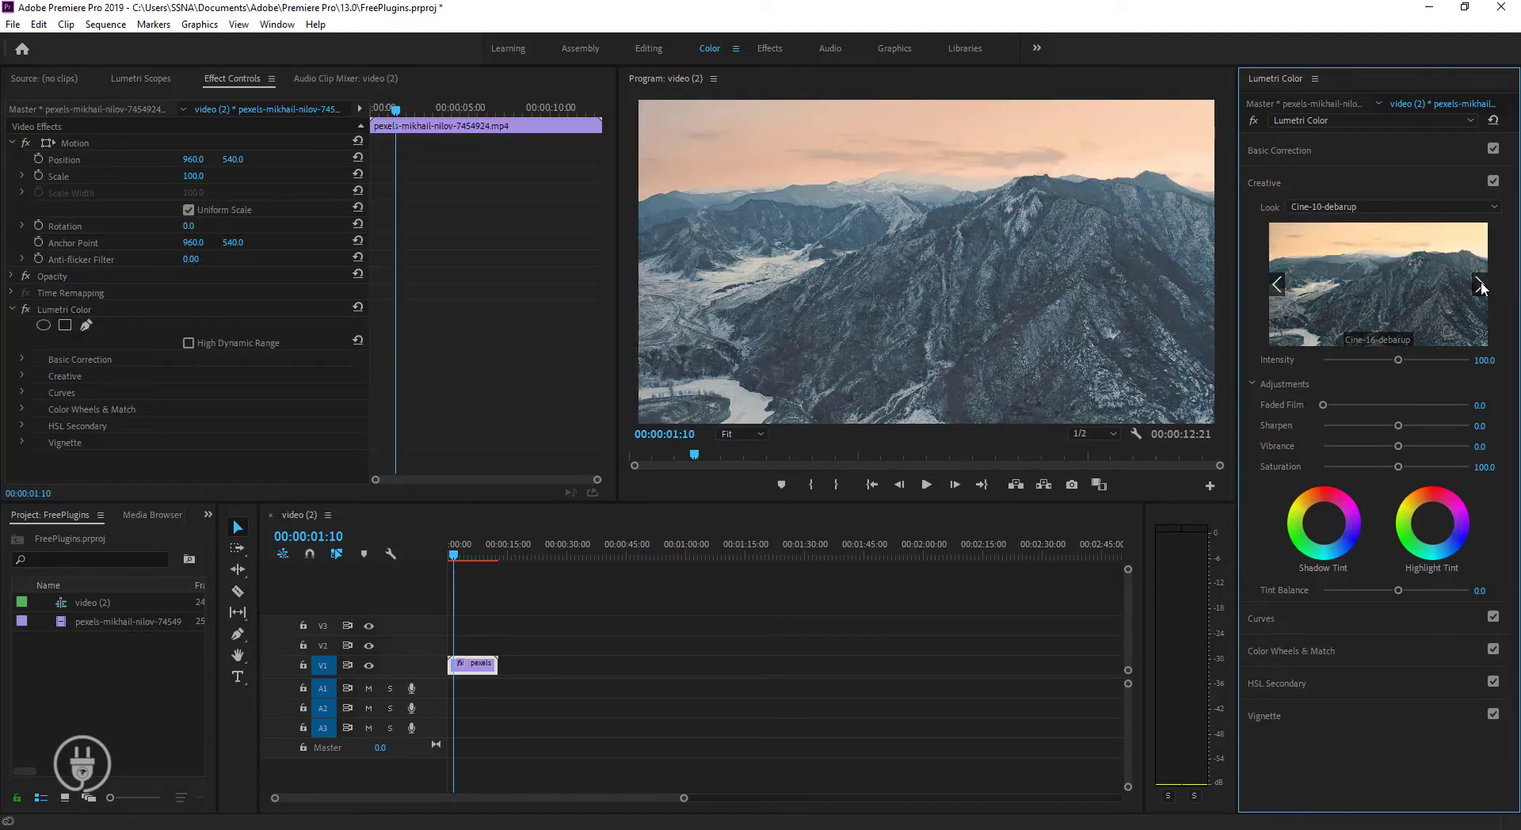
left_click(1479, 285)
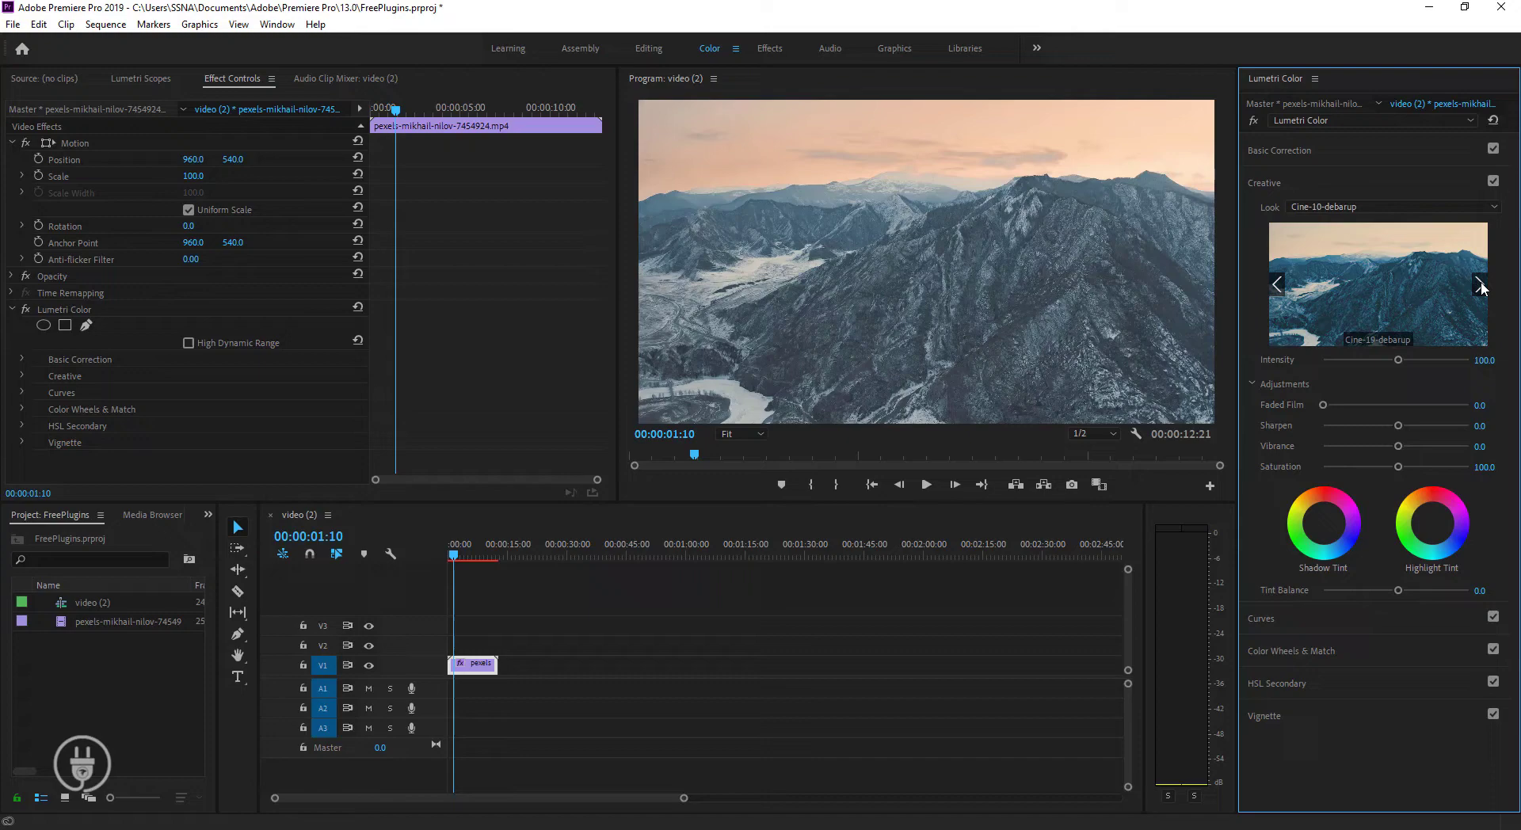
left_click(1480, 285)
left_click(1447, 290)
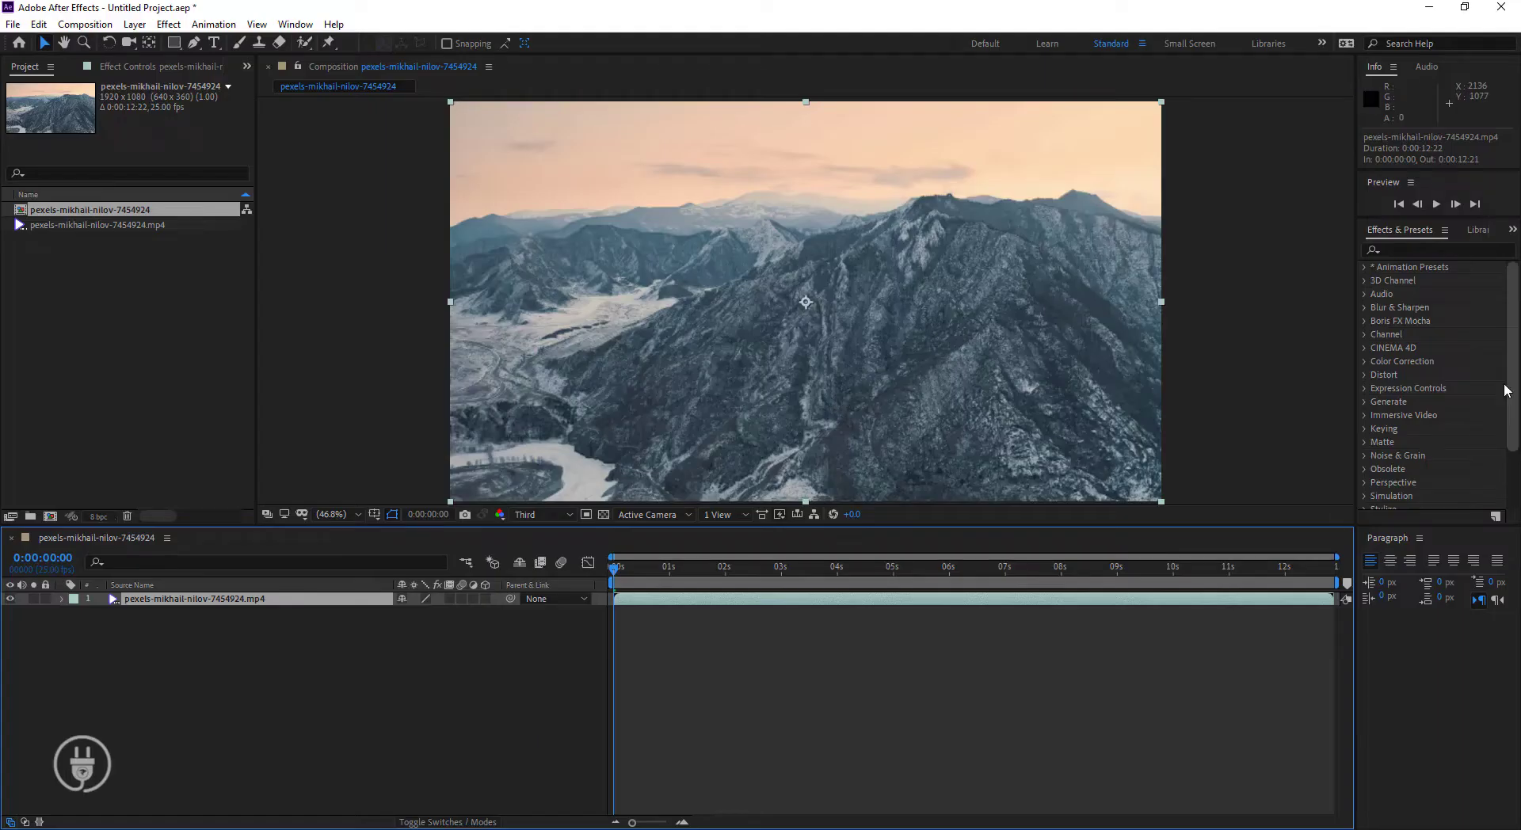
- Drag the Utility > Apply Color LUT effect onto the mountain footage layer
scroll(1464, 396, "down", 3)
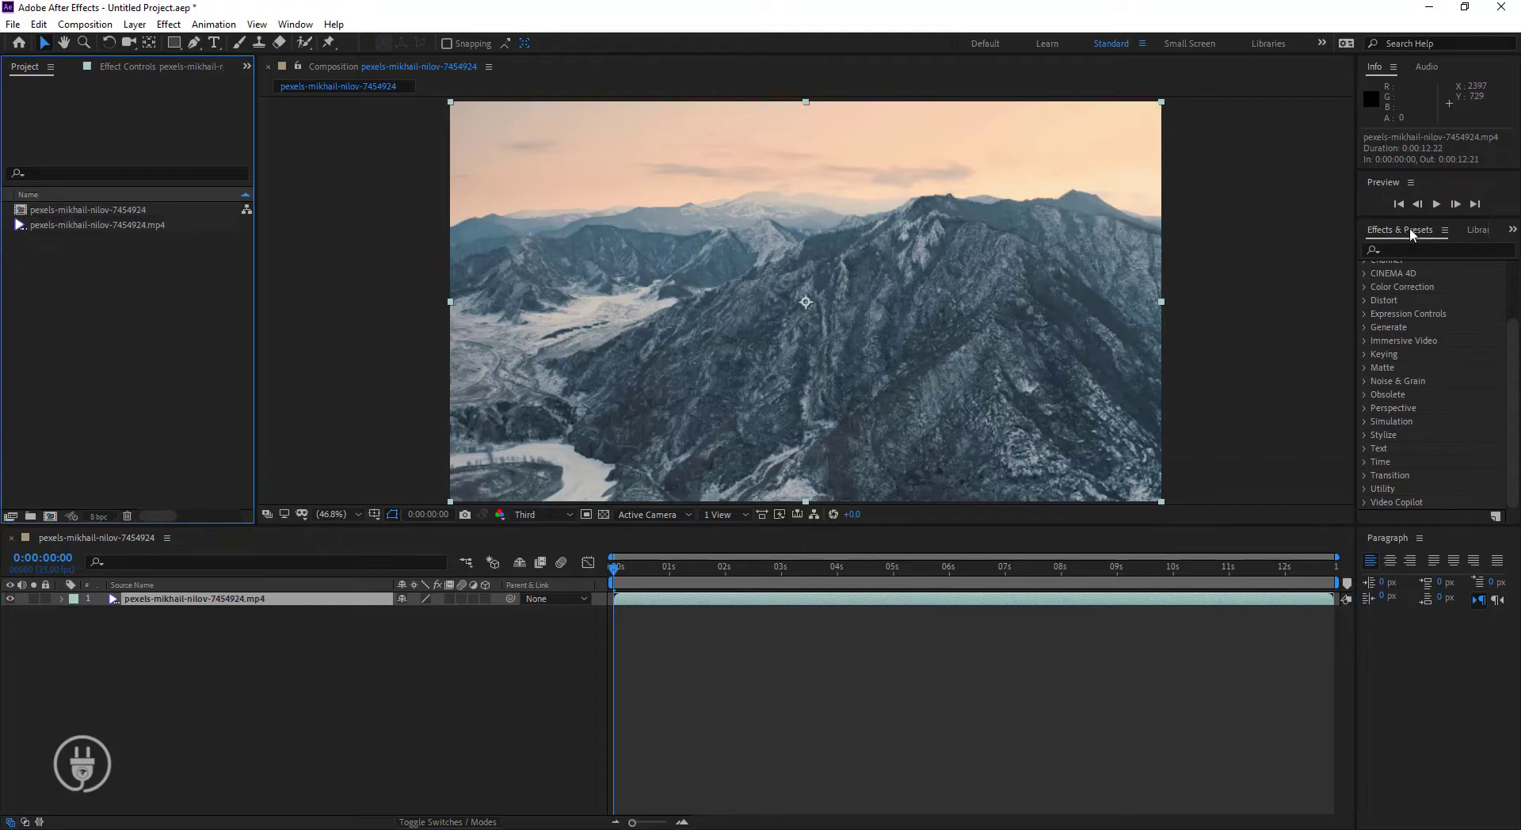
left_click(295, 25)
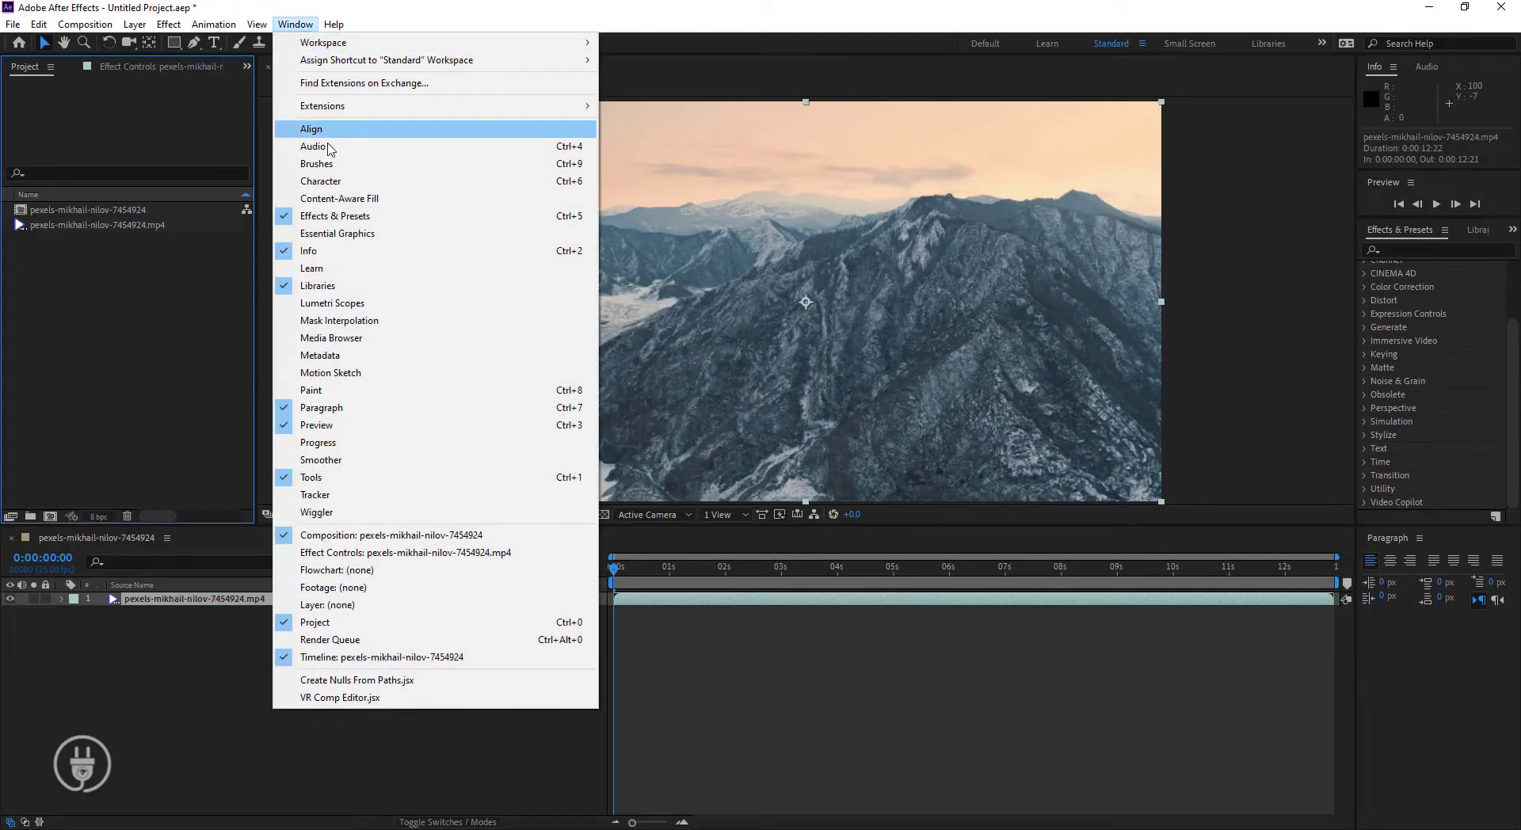
left_click(339, 216)
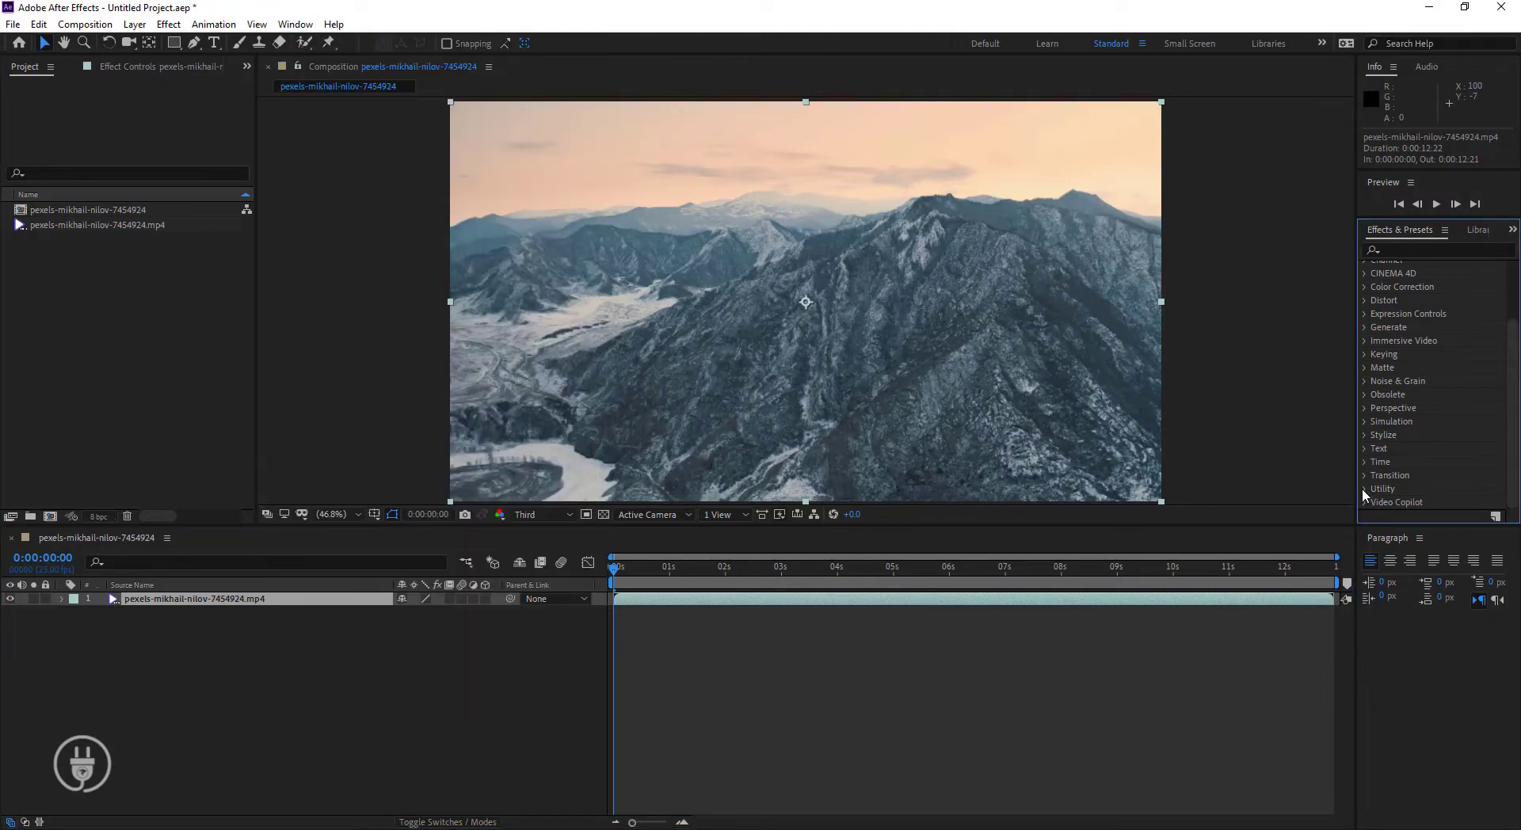
left_click(1364, 489)
left_click_drag(1393, 425, 293, 600)
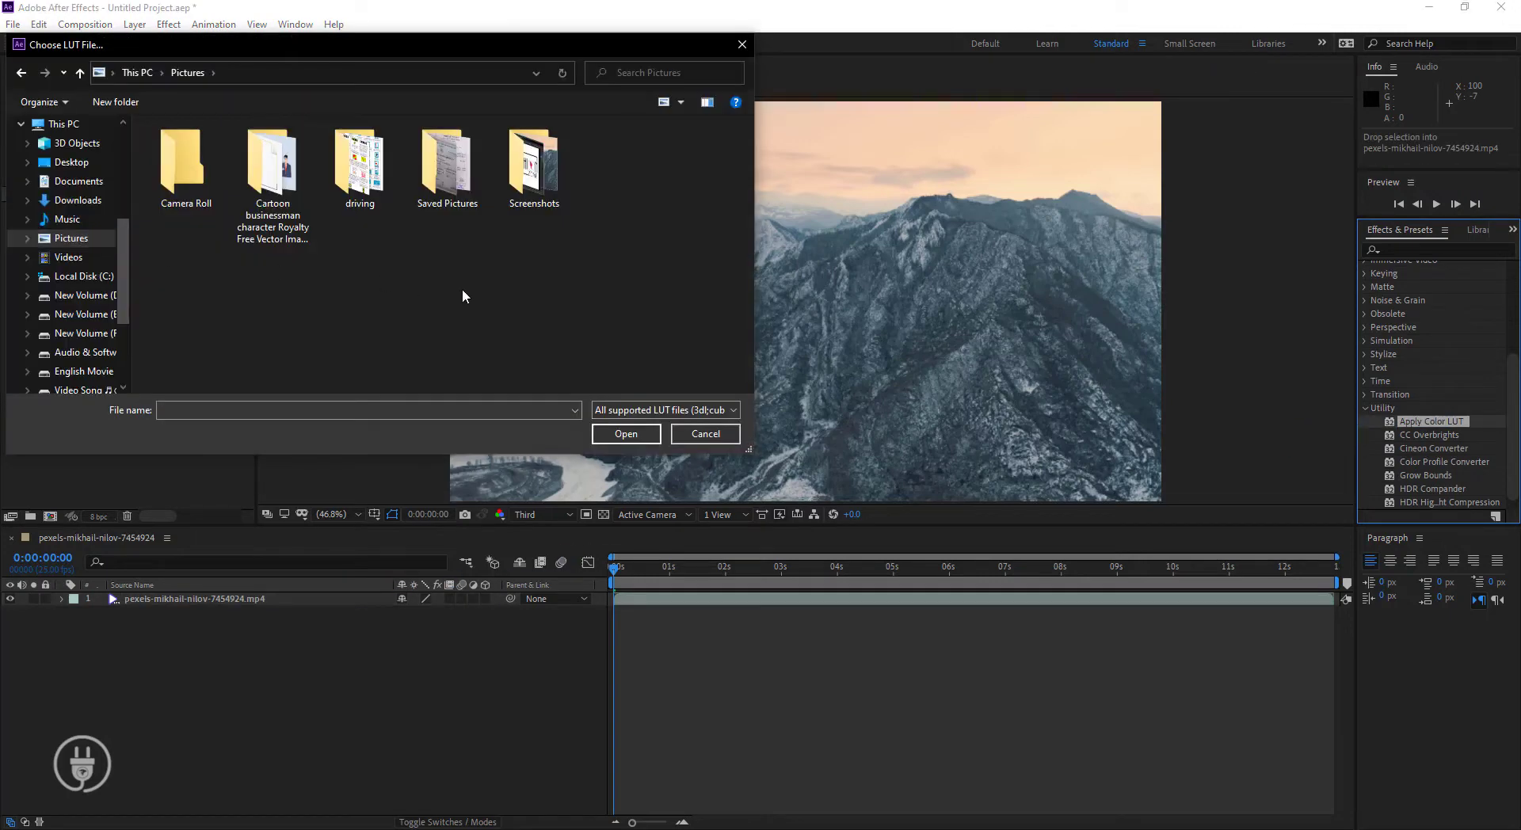
- Paste the LUT pack path into the file dialog's address bar to open that folder
left_click(357, 73)
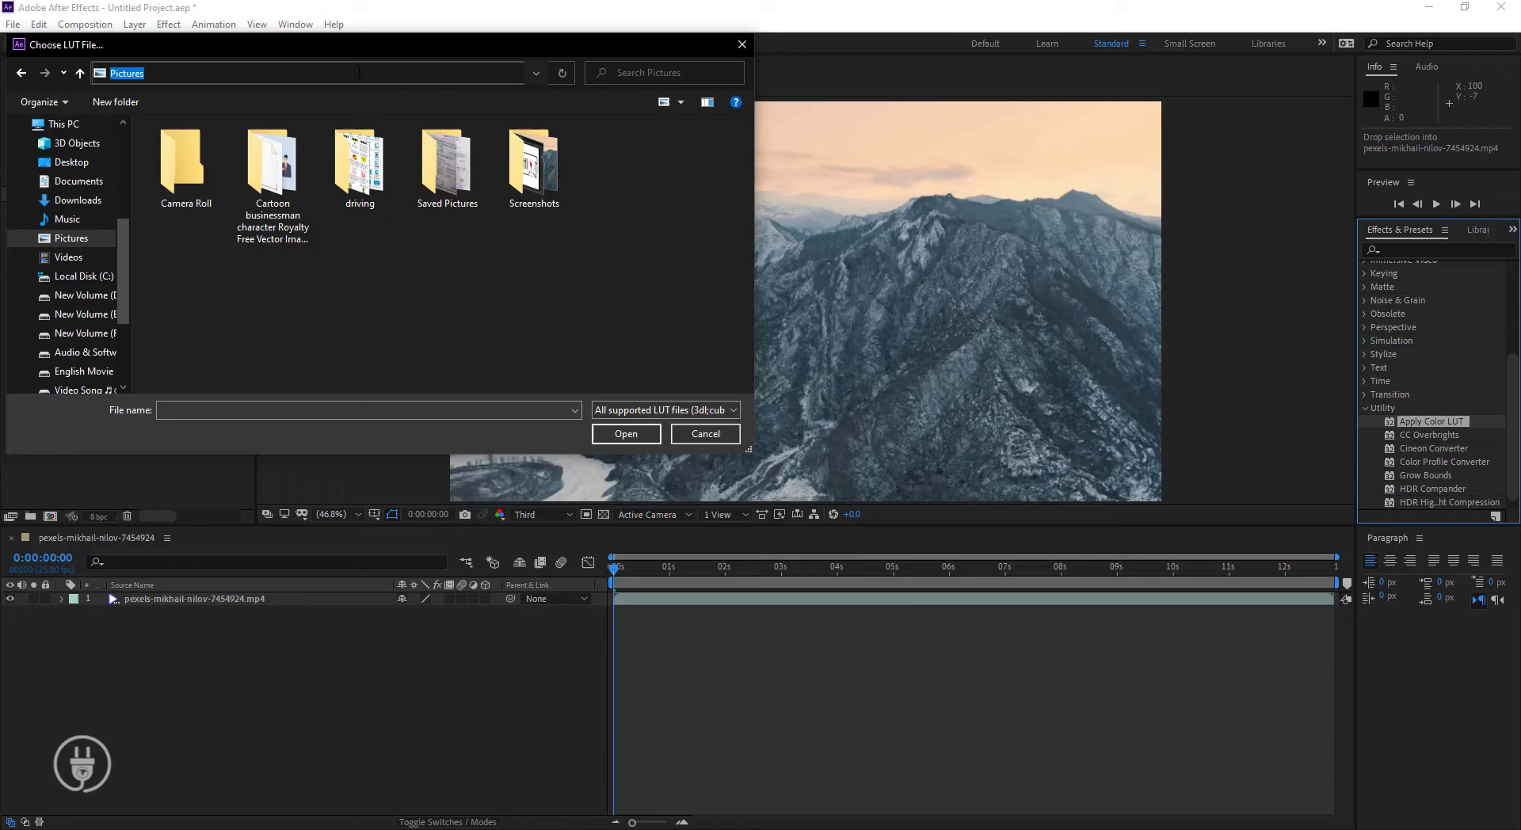
key("ctrl+v")
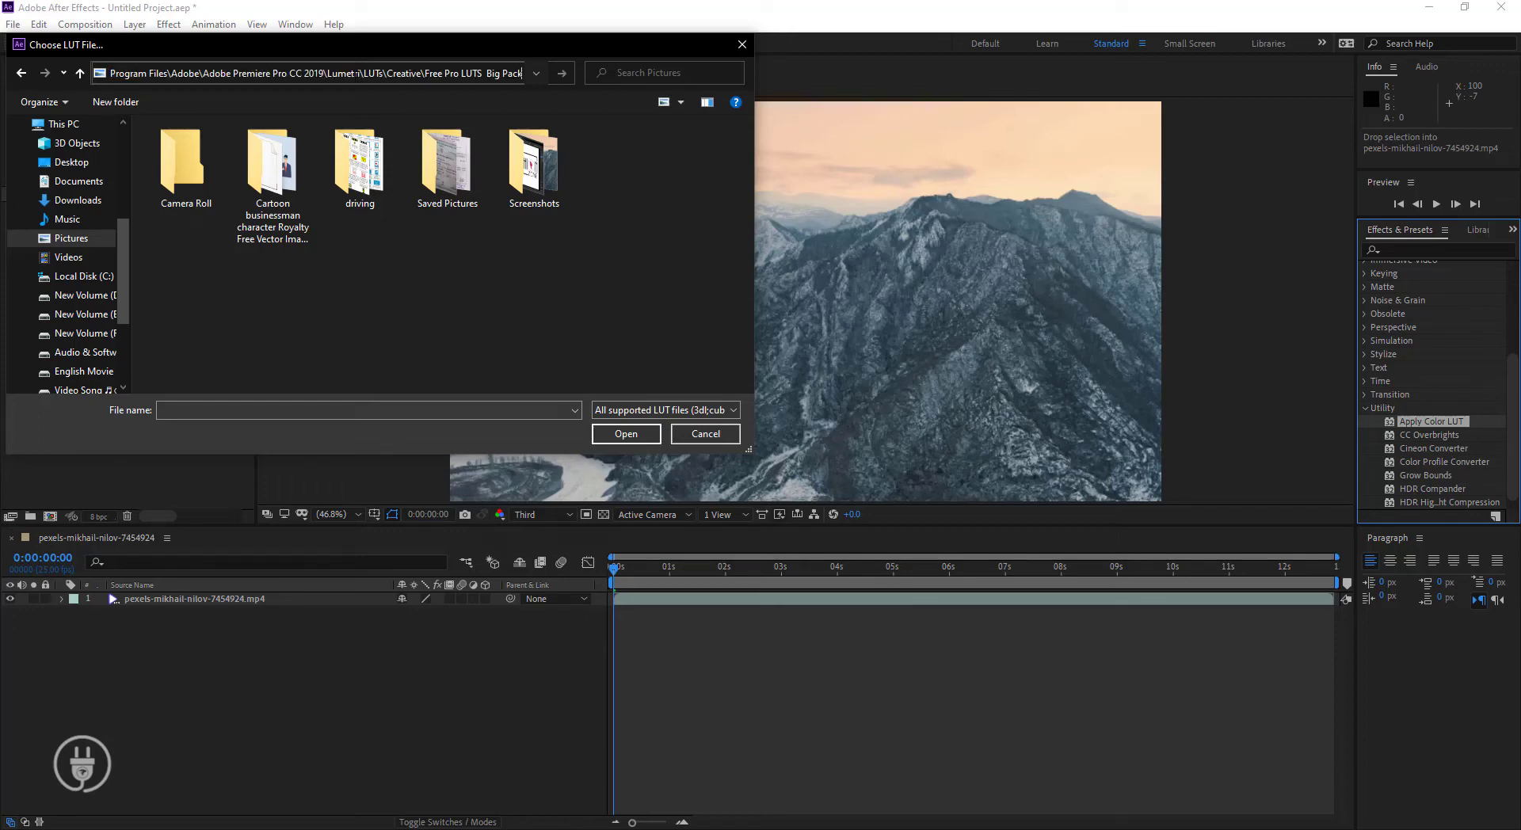
key("Return")
- Apply the Vibe LUT, then load Dark Scene and toggle the effect to compare
double_click(238, 186)
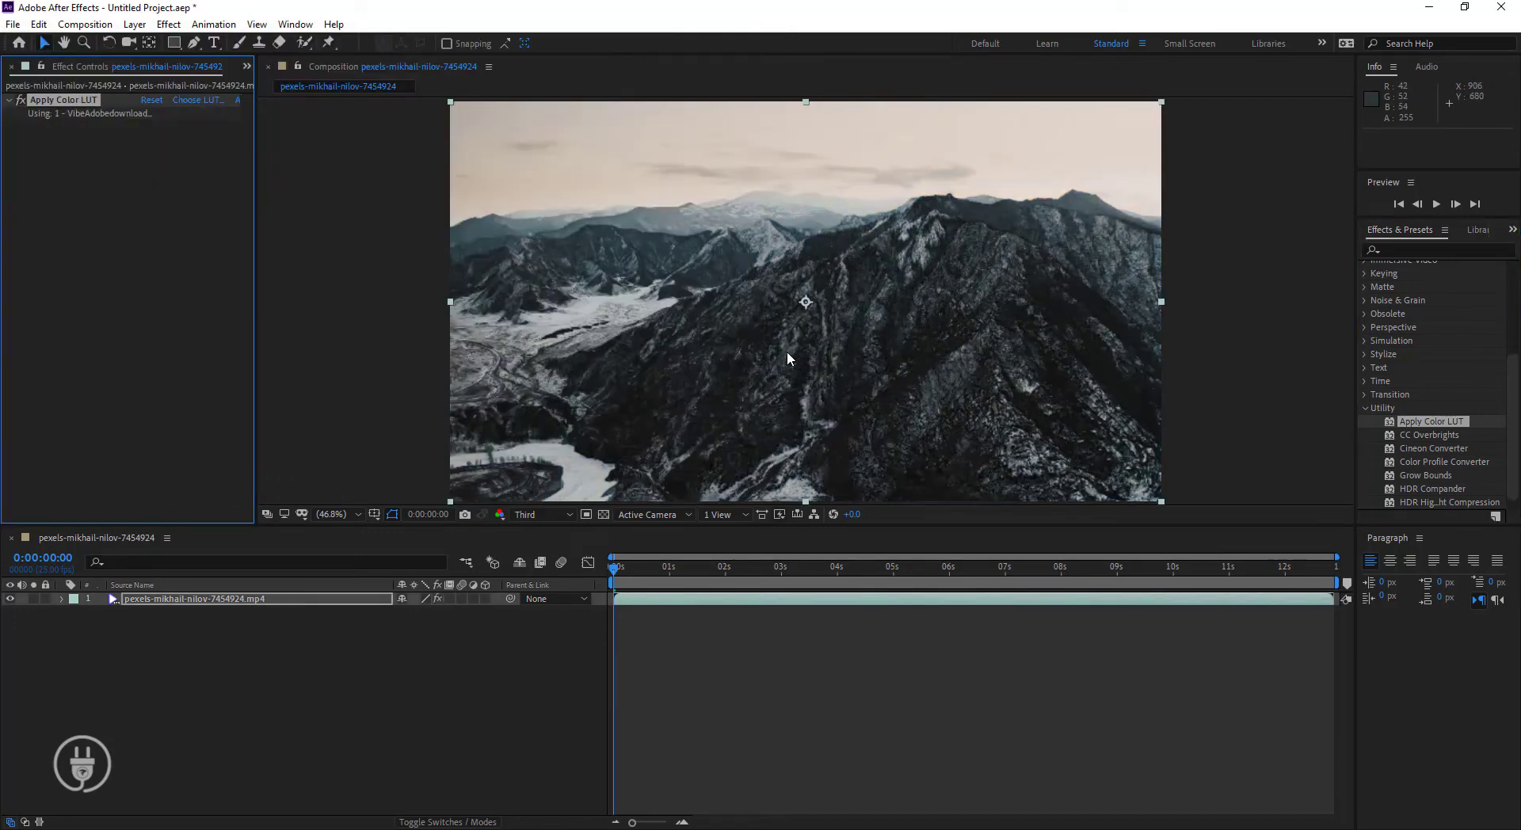
left_click(198, 99)
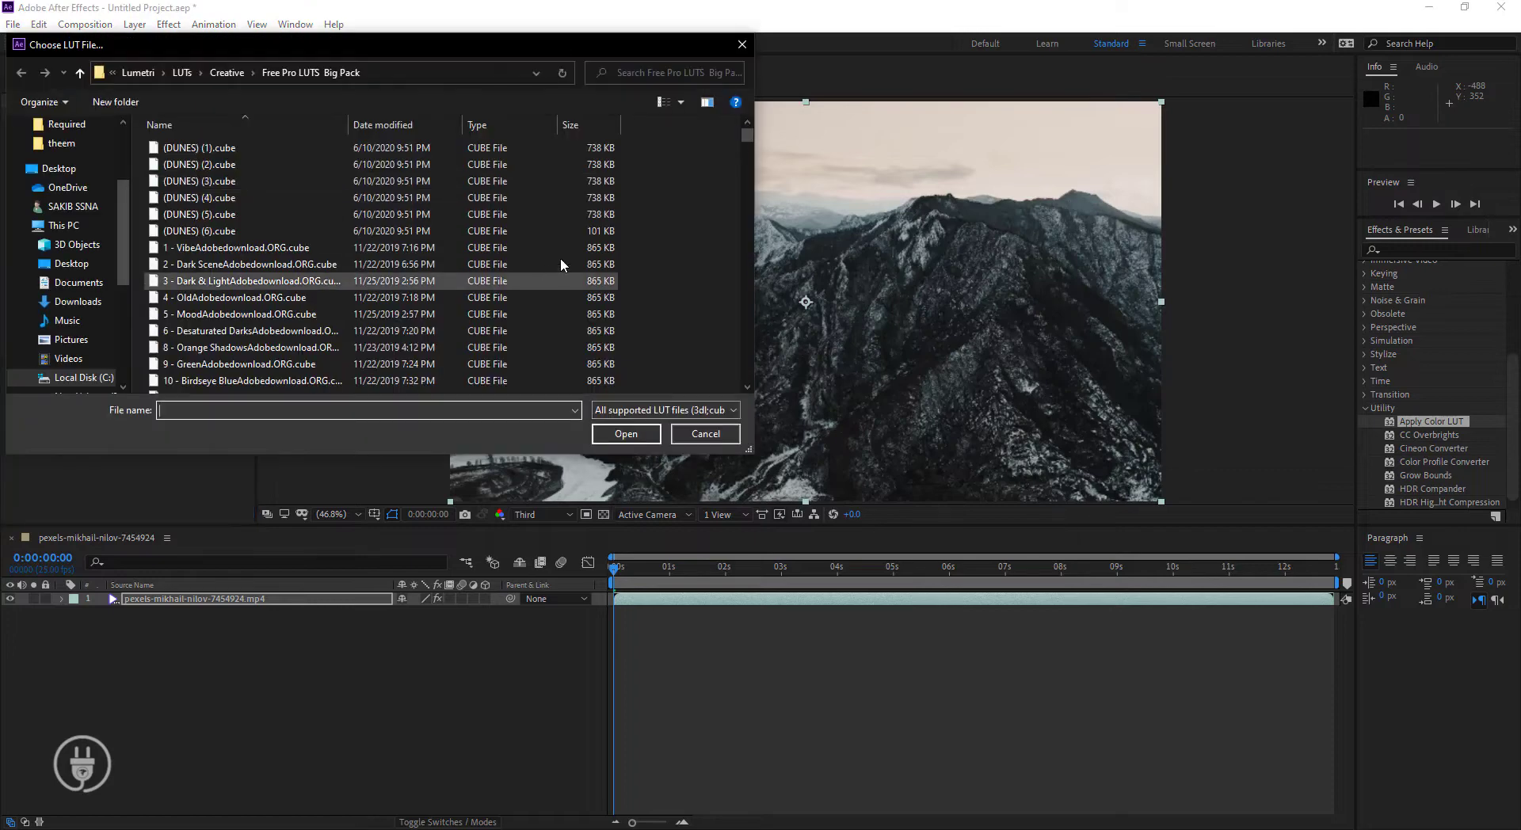
scroll(750, 141, "down", 2)
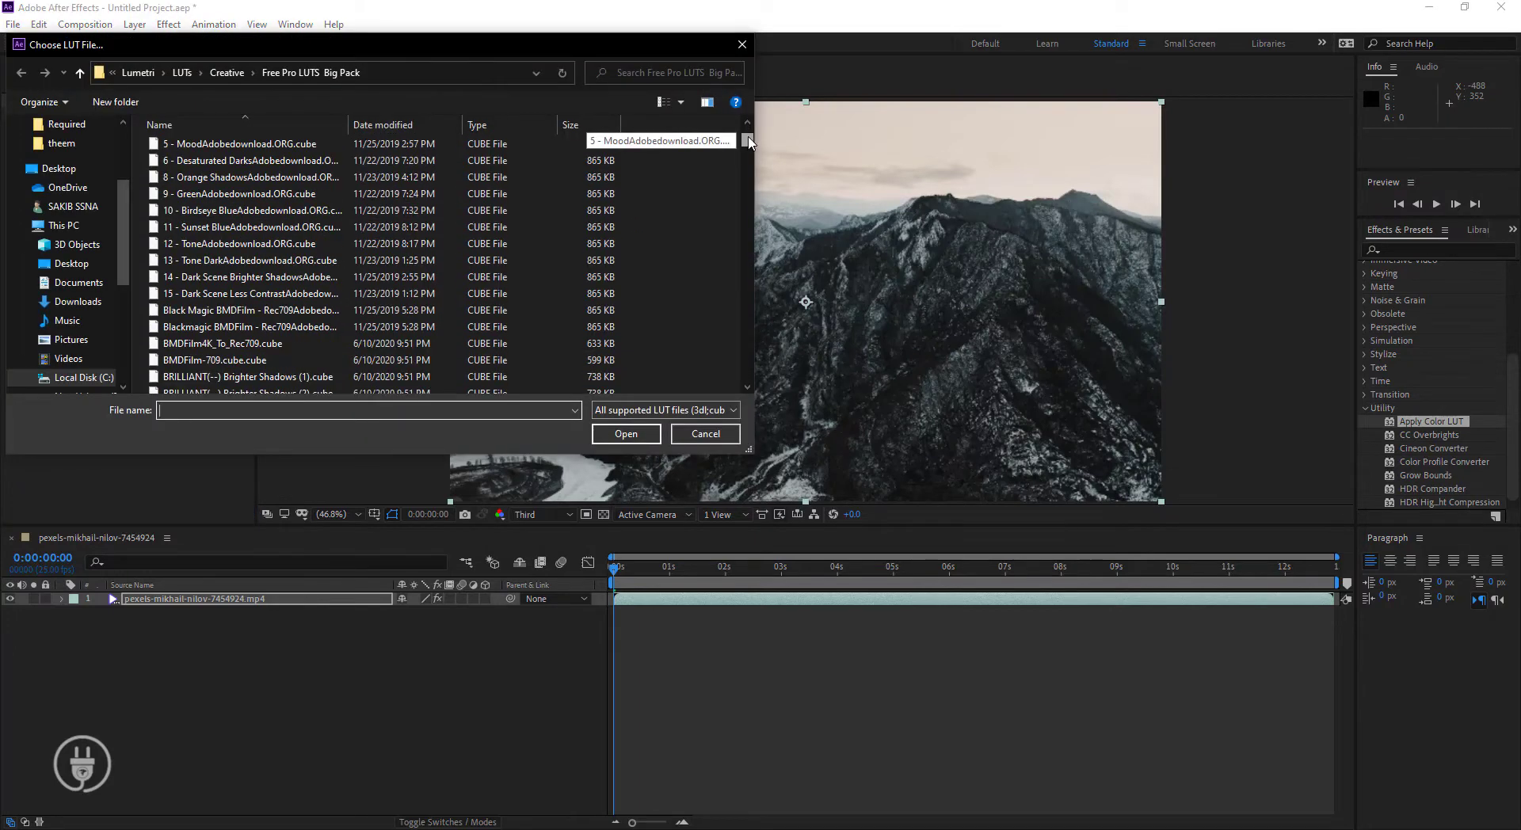
scroll(716, 158, "up", 2)
left_click(240, 268)
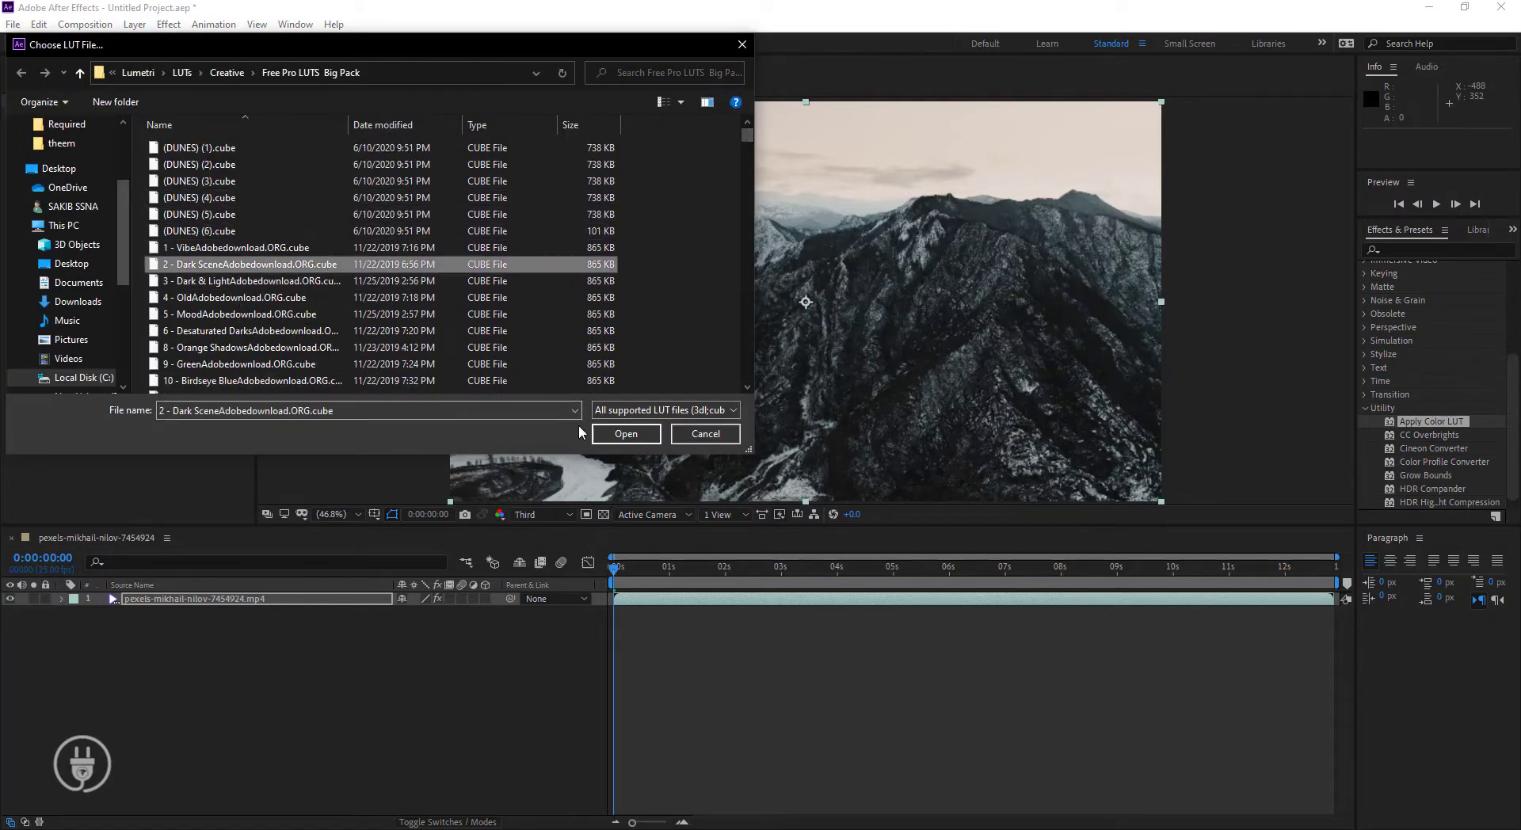
left_click(616, 437)
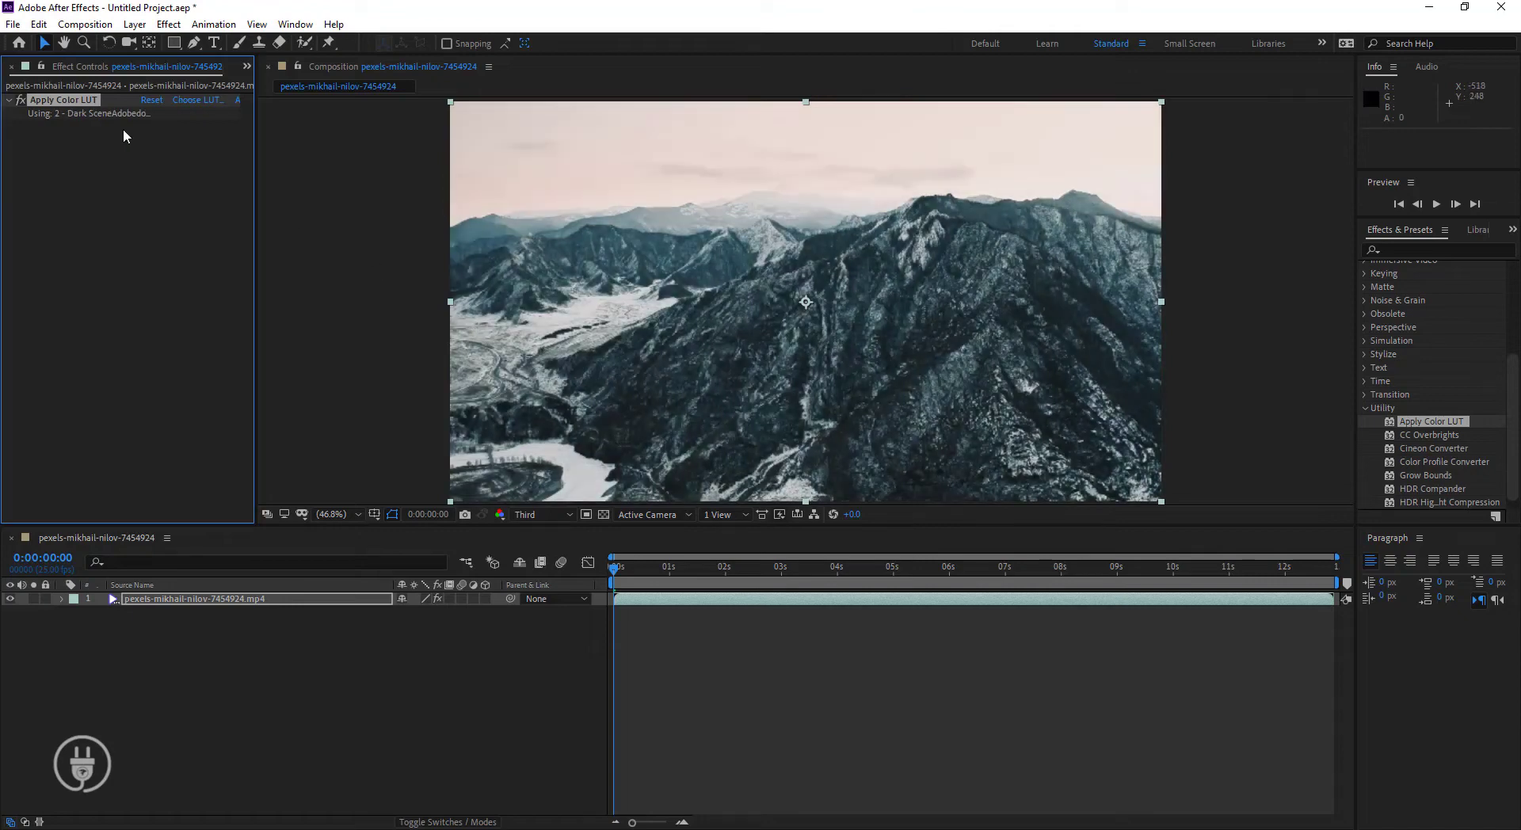
left_click(20, 101)
left_click(20, 101)
- Load the Dark & Light and Old LUTs, then select Cine-1-debarup.cube
left_click(200, 101)
left_click(407, 283)
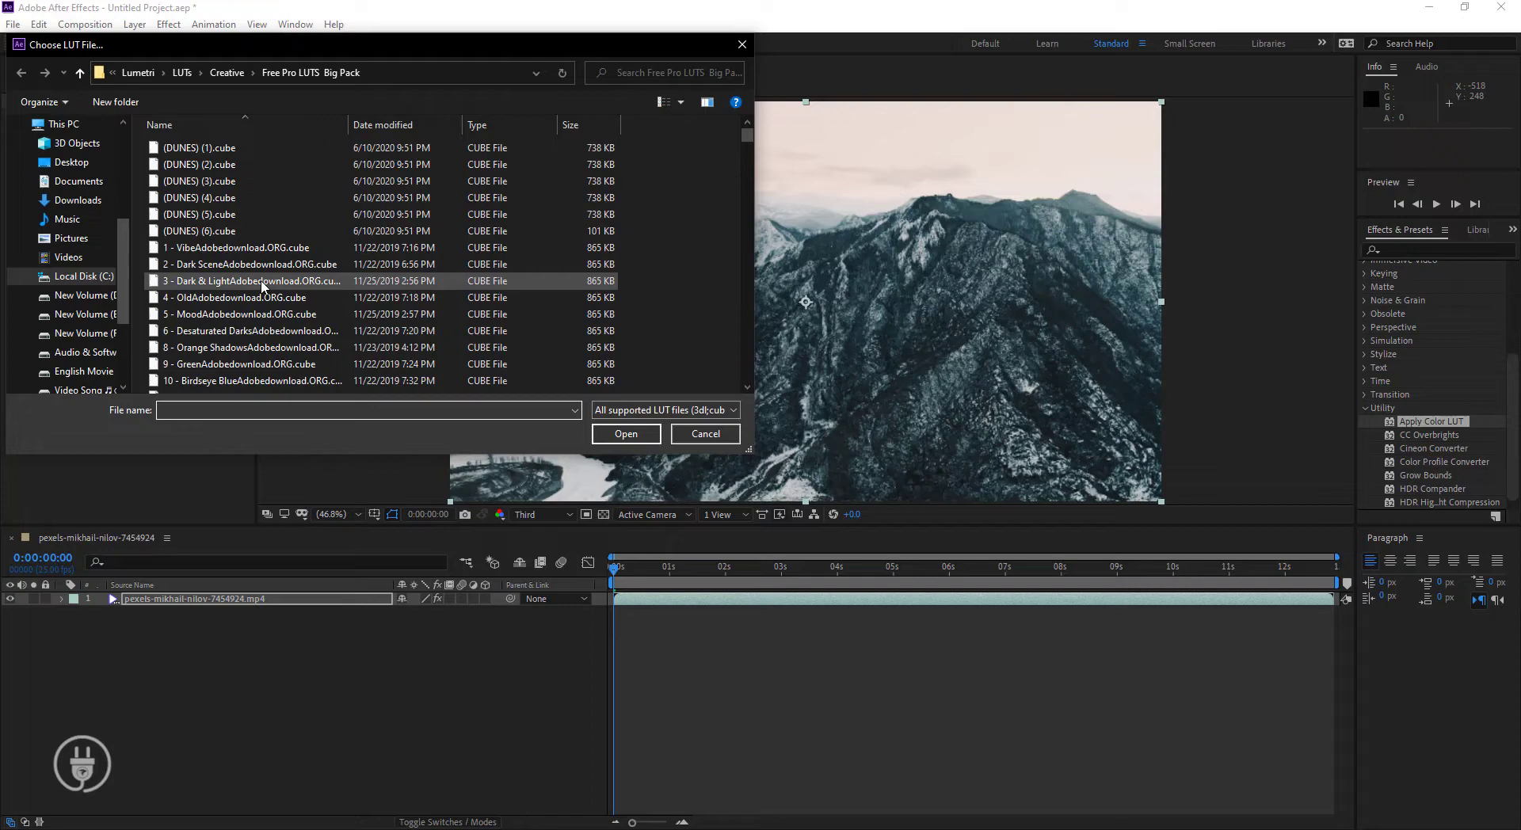
left_click(622, 434)
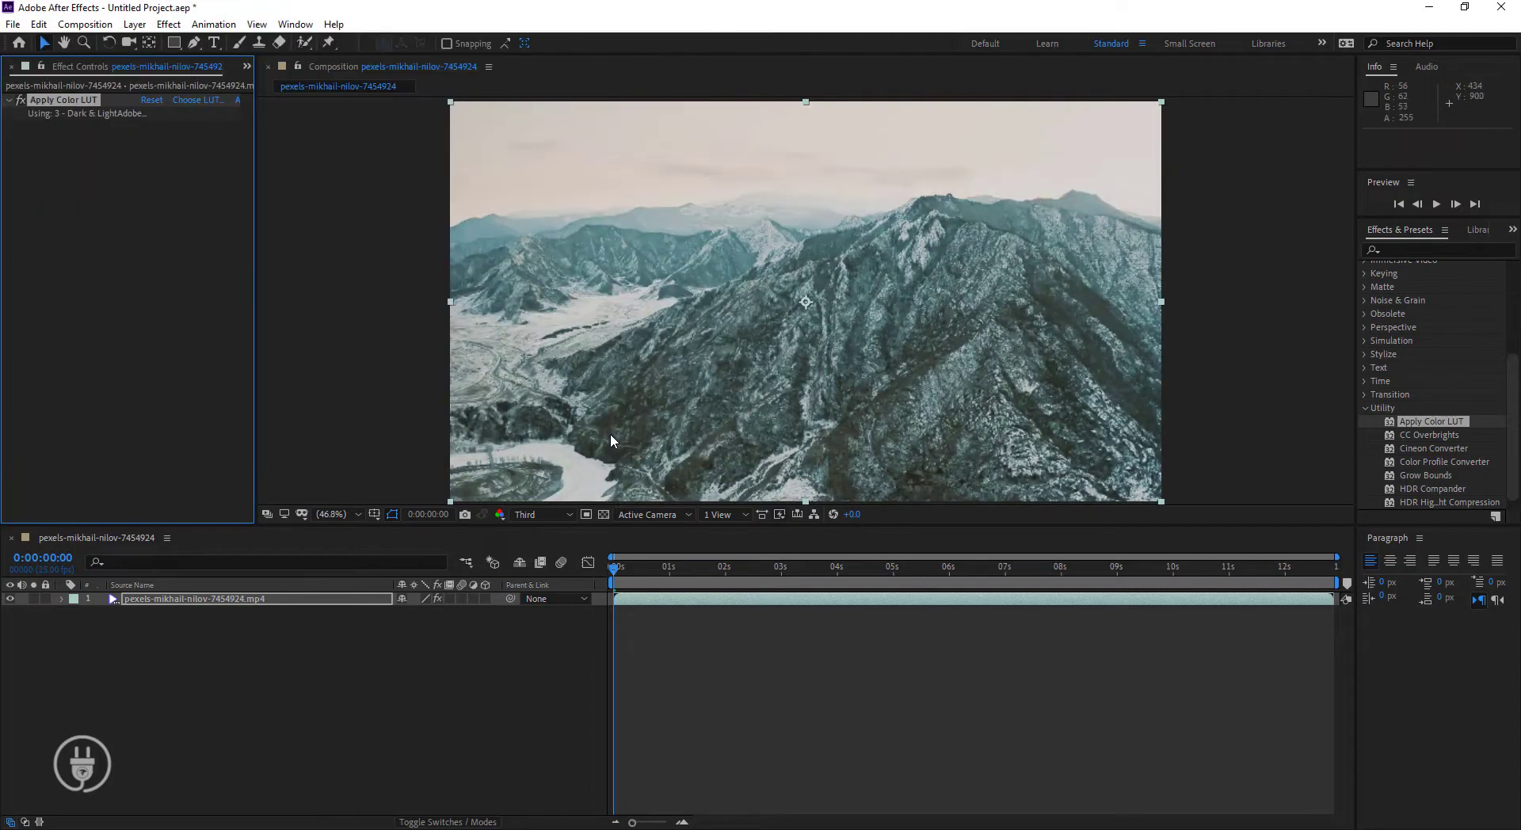
left_click(182, 101)
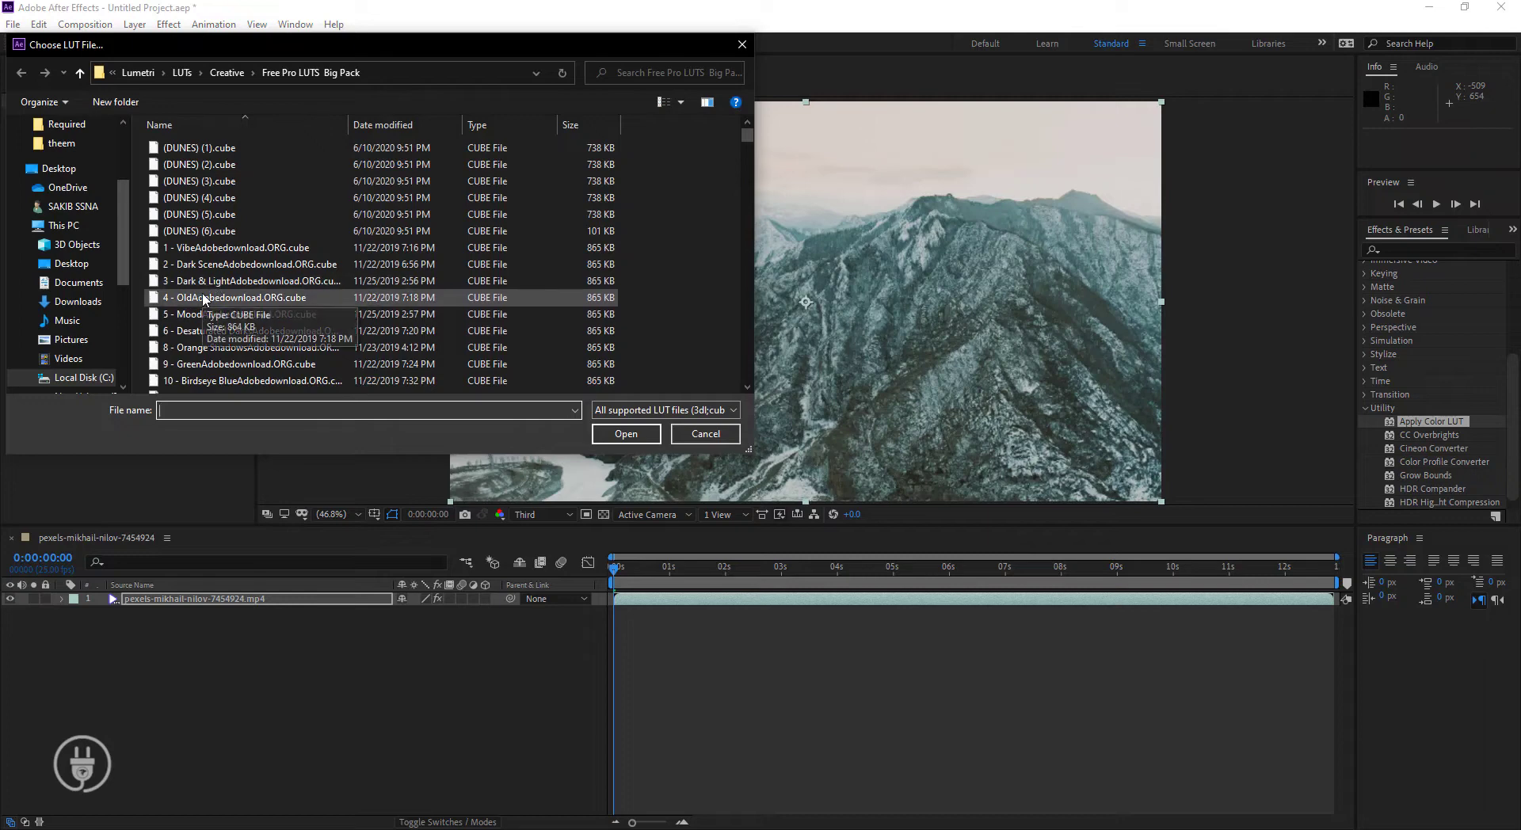
left_click(202, 298)
left_click(622, 434)
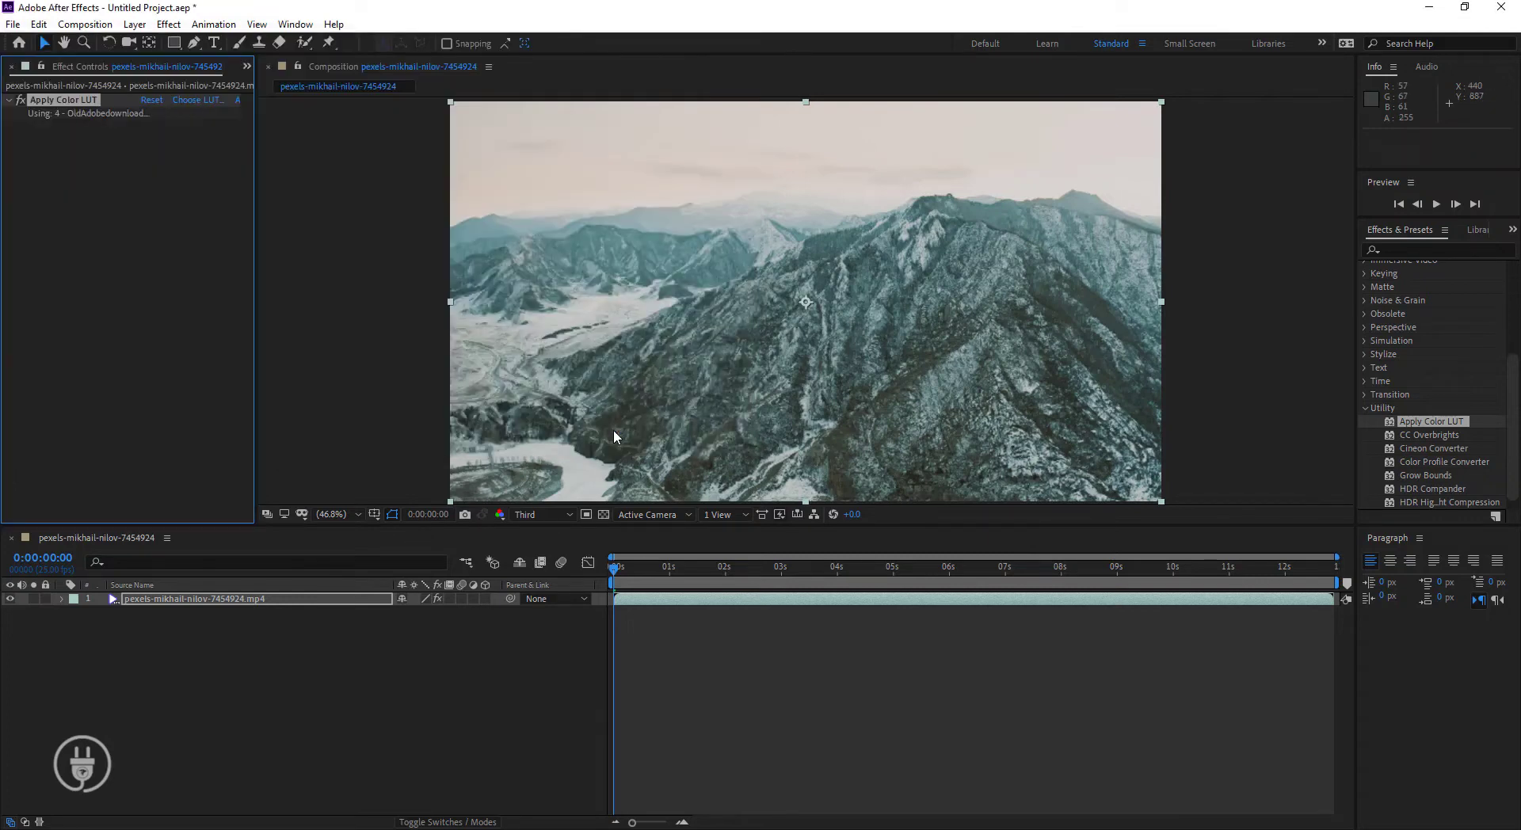
left_click(175, 100)
left_click_drag(748, 139, 748, 162)
left_click(277, 309)
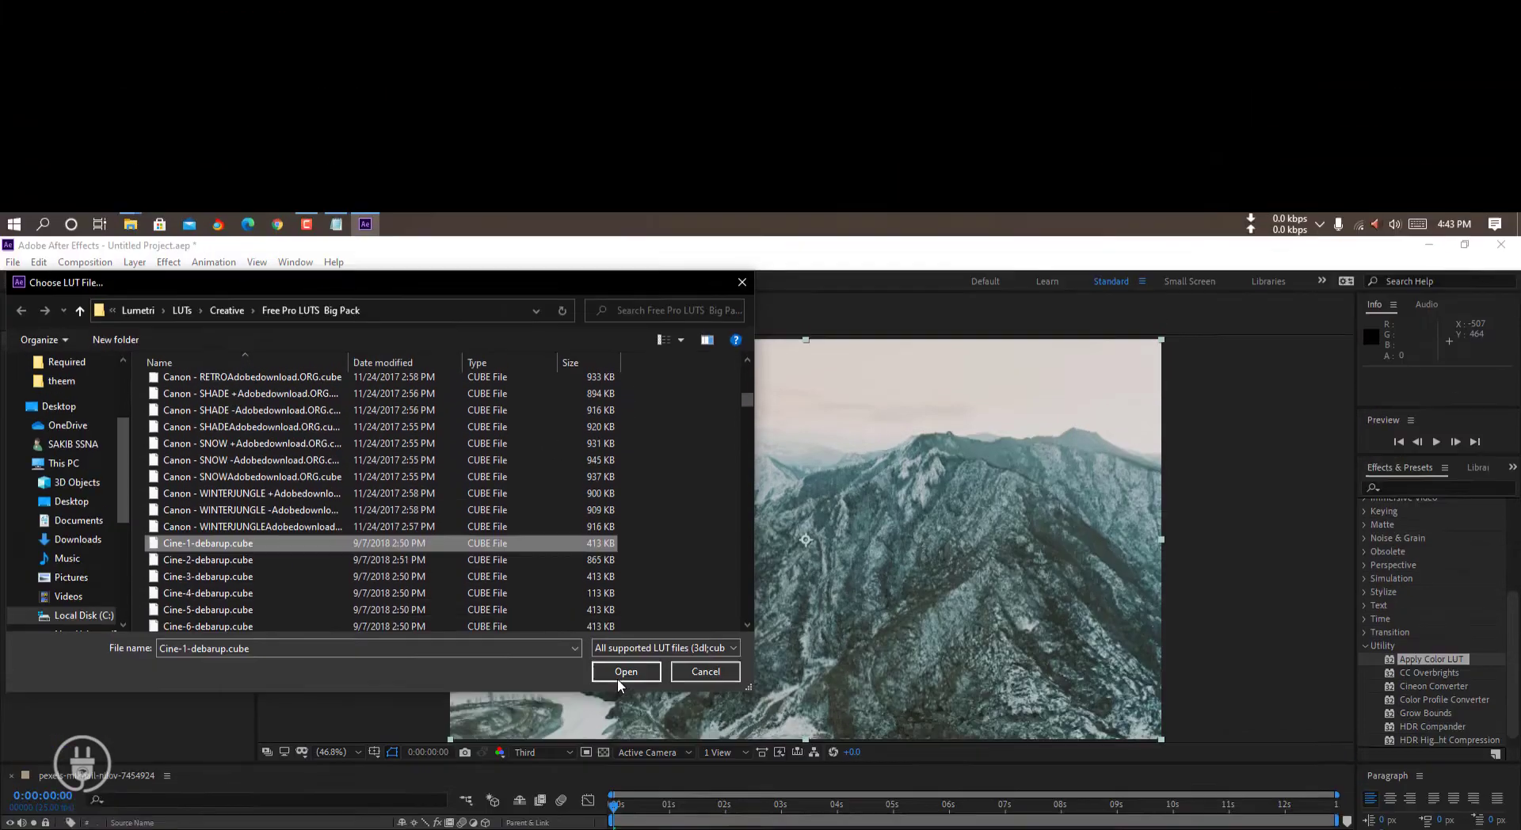